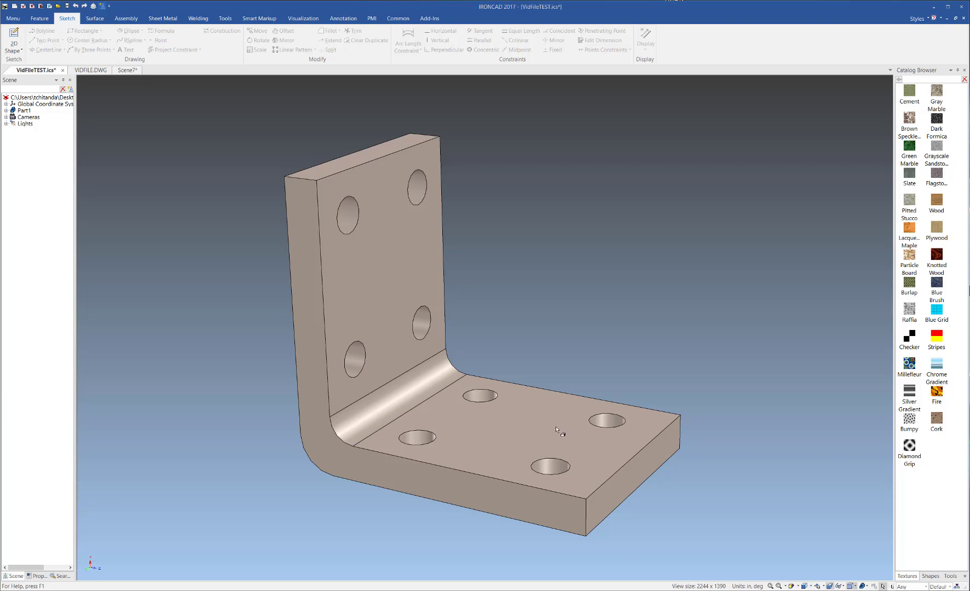
# - Examine the finished bracket model and its three-view 2D drawing in VIDFILE.DWG
pyautogui.moveTo(633, 436)
pyautogui.mouseDown(button='middle')
pyautogui.moveTo(509, 438)
pyautogui.moveTo(618, 441)
pyautogui.mouseUp(button='middle')
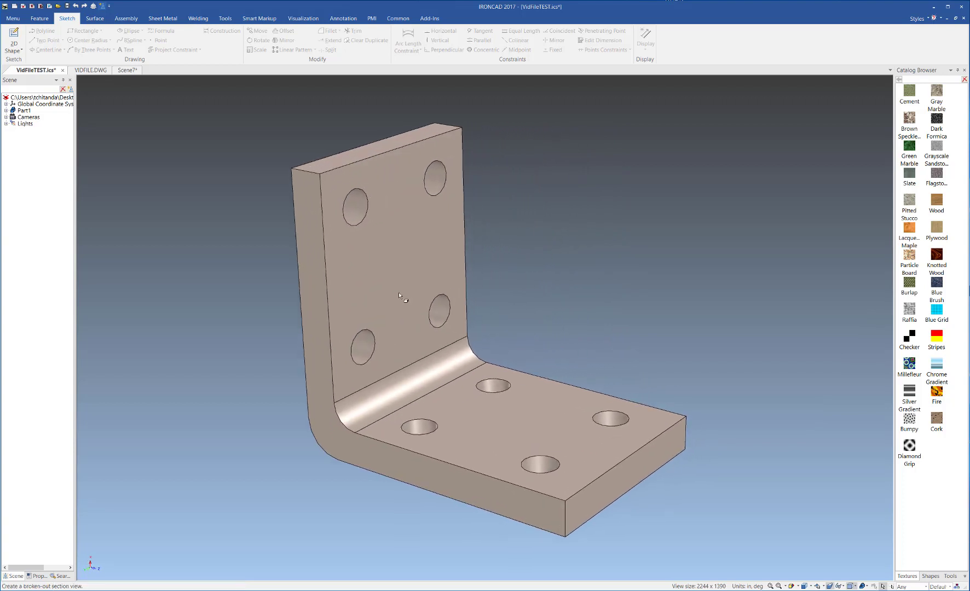
pyautogui.moveTo(397, 259); pyautogui.dragTo(357, 291, button='middle')
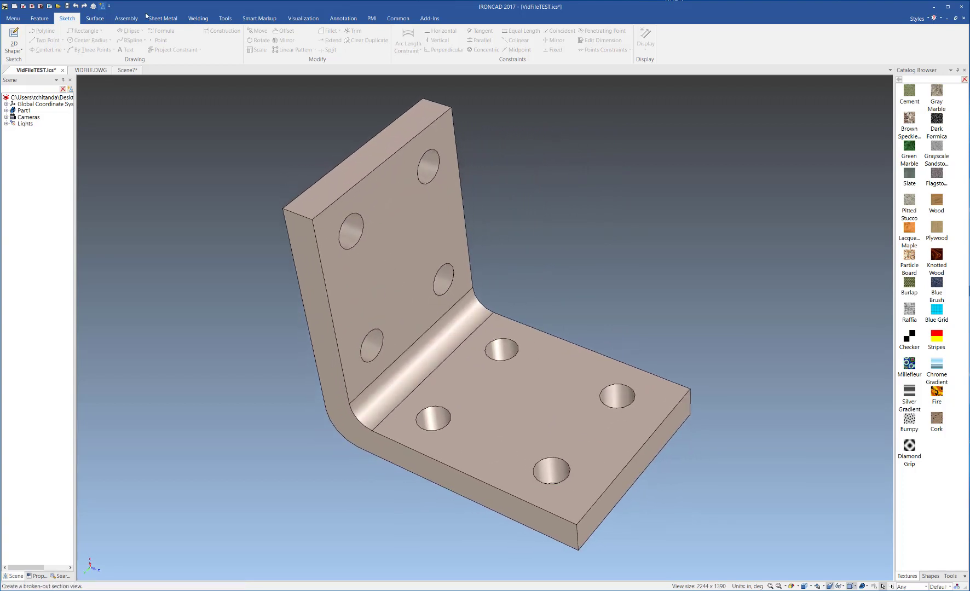
pyautogui.click(91, 71)
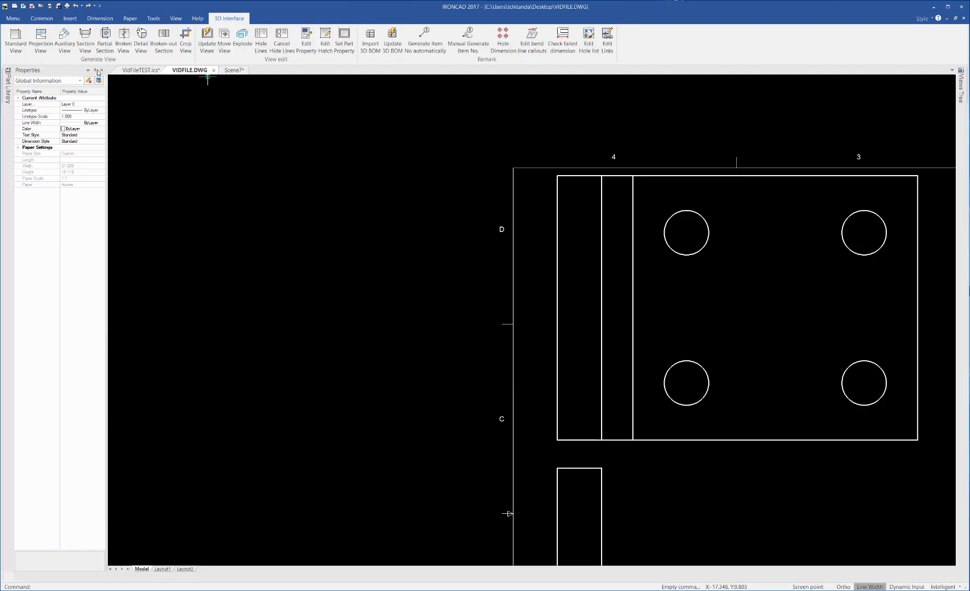
pyautogui.middleClick(665, 369)
pyautogui.middleClick(664, 369)
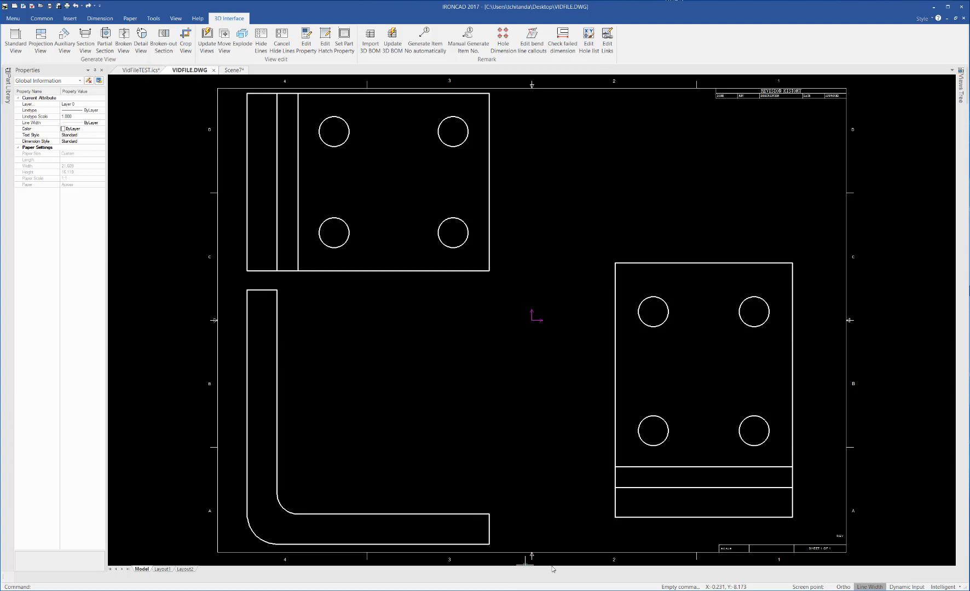
# - Switch to the empty Scene7 and create a new 2D sketch placed at a point near the middle of the scene
pyautogui.click(227, 73)
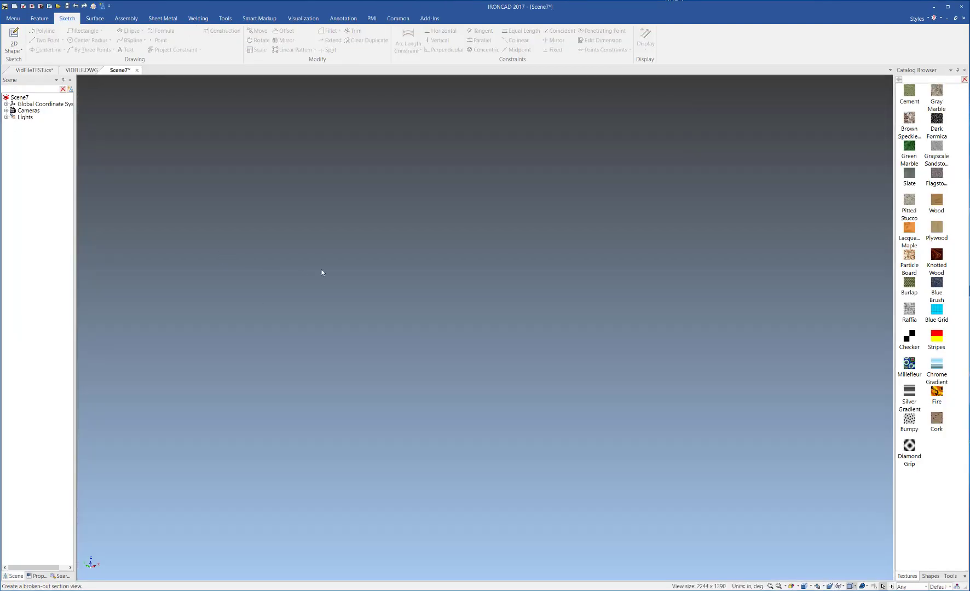
pyautogui.rightClick(330, 237)
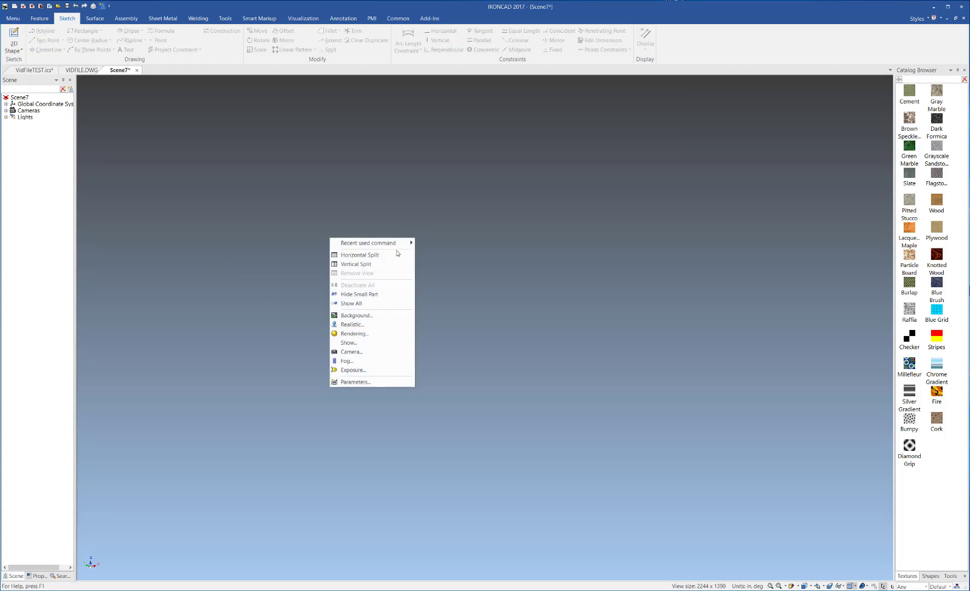
pyautogui.click(17, 38)
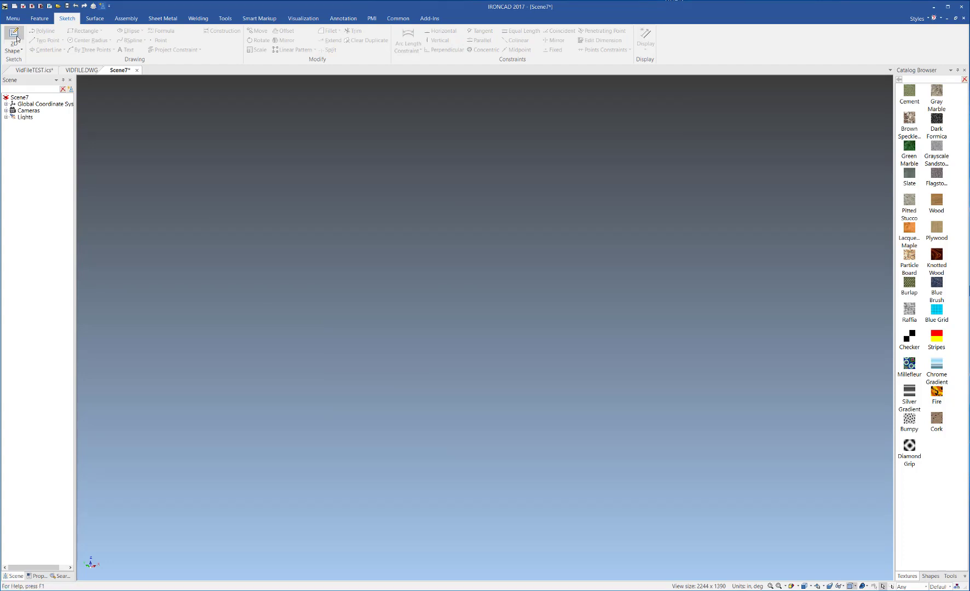
pyautogui.click(467, 281)
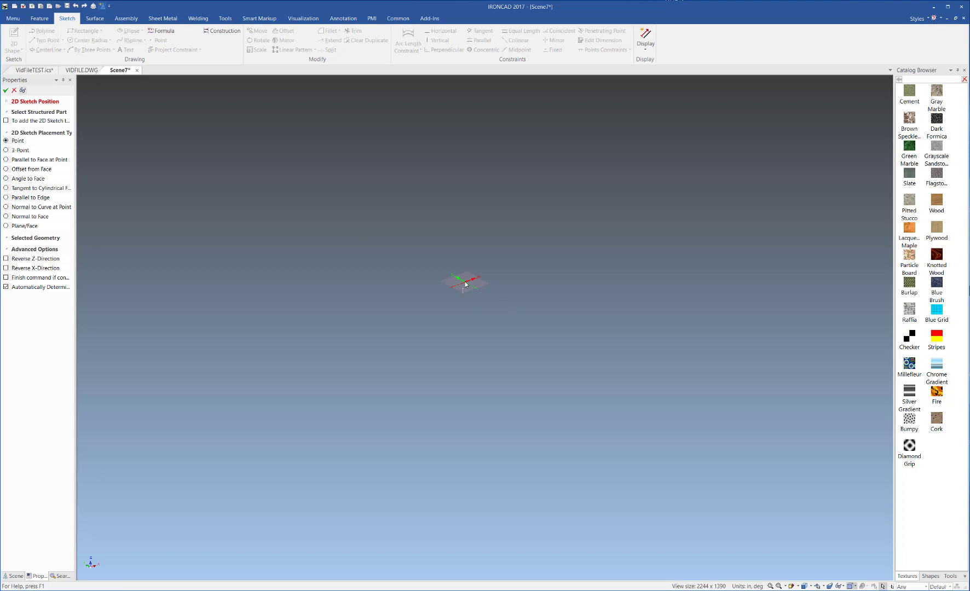
pyautogui.rightClick(467, 284)
pyautogui.click(482, 285)
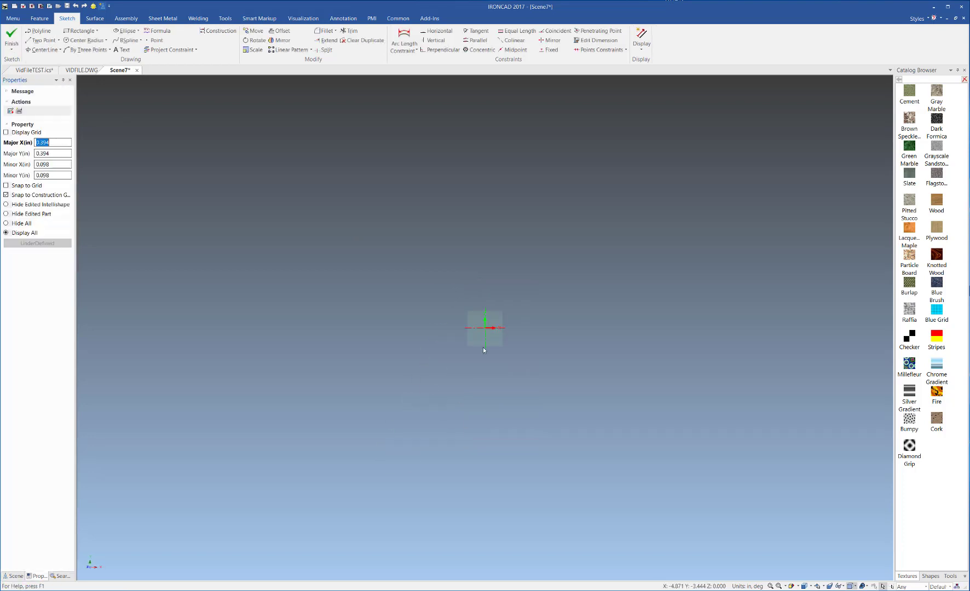
# - Import VIDFILE.DWG from the Desktop into the sketch with all layers and inches as the length unit
pyautogui.rightClick(494, 325)
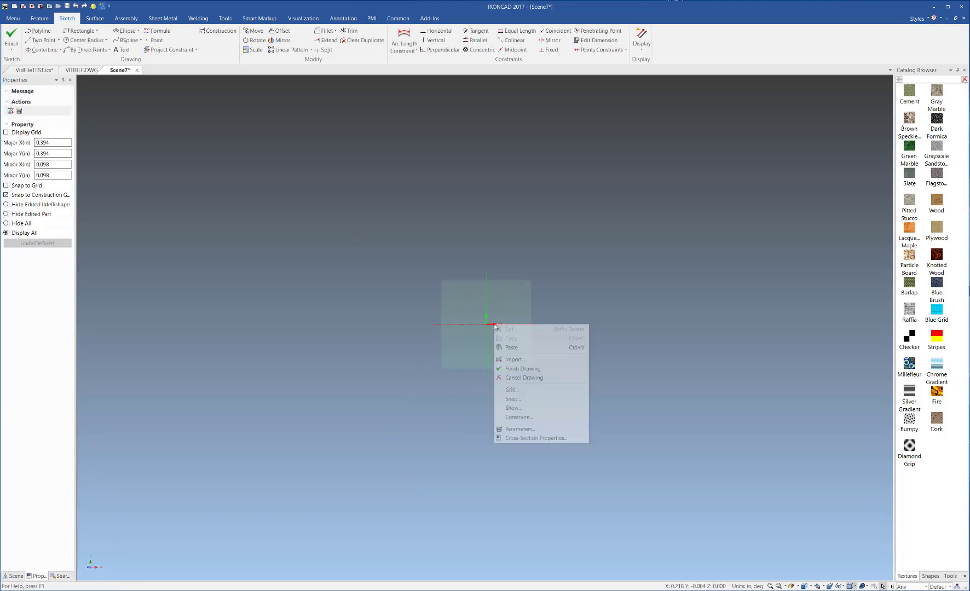
pyautogui.click(514, 359)
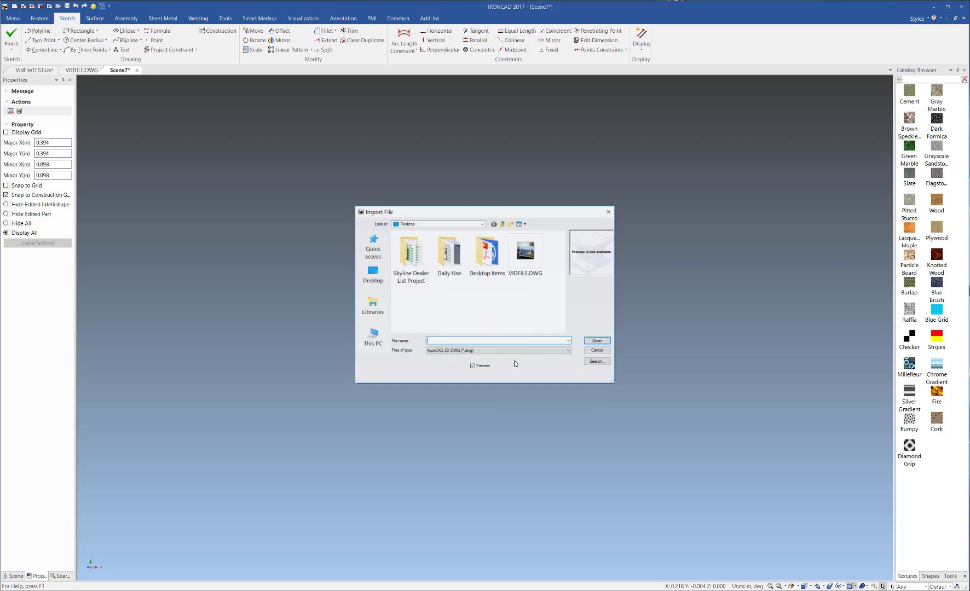
pyautogui.click(533, 272)
pyautogui.click(596, 341)
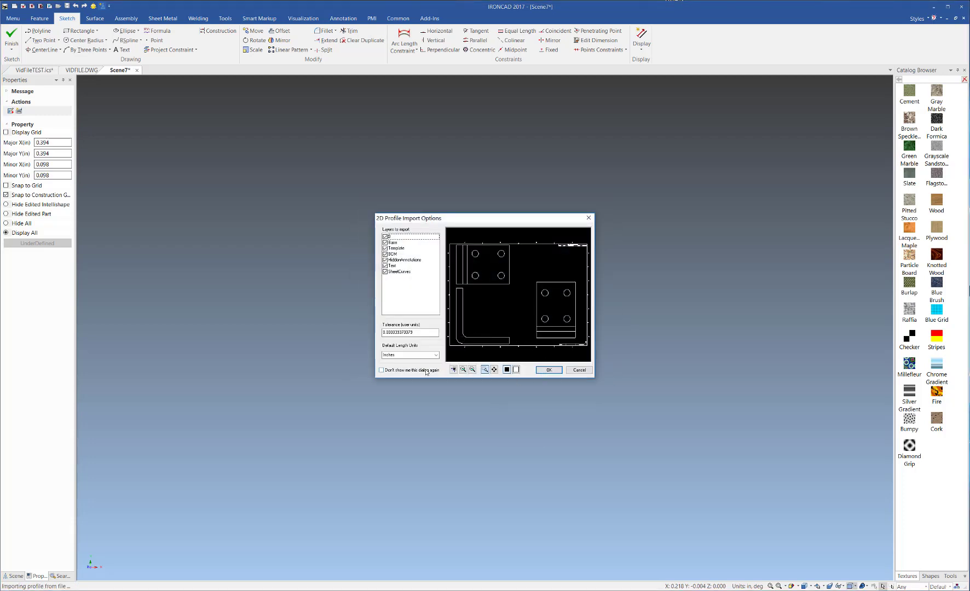
pyautogui.click(549, 370)
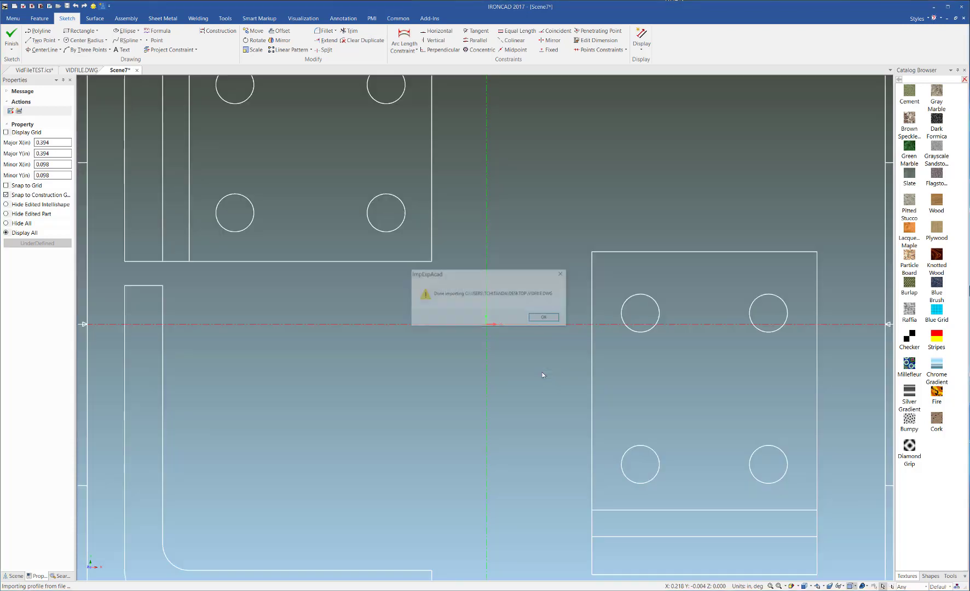
pyautogui.click(536, 318)
pyautogui.scroll(-3, 507, 313)
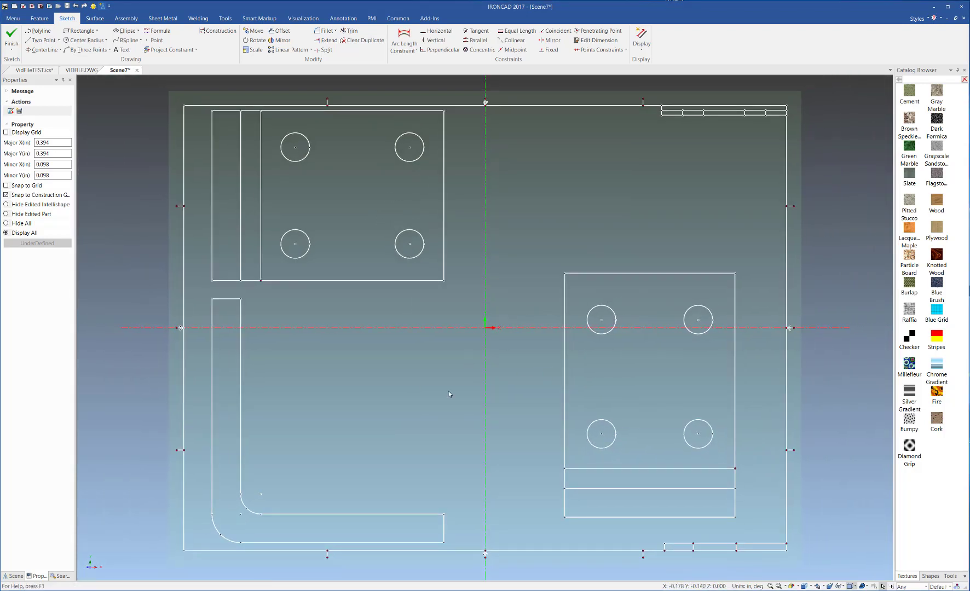
# - Copy the L-shaped side profile from the imported drawing and finish the sketch
pyautogui.moveTo(200, 299); pyautogui.dragTo(472, 550)
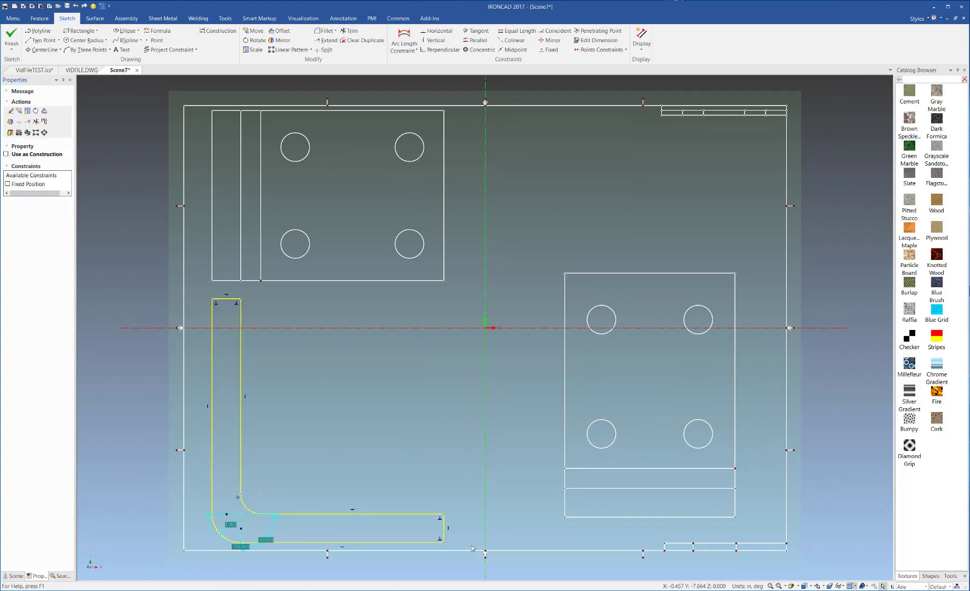
pyautogui.rightClick(241, 448)
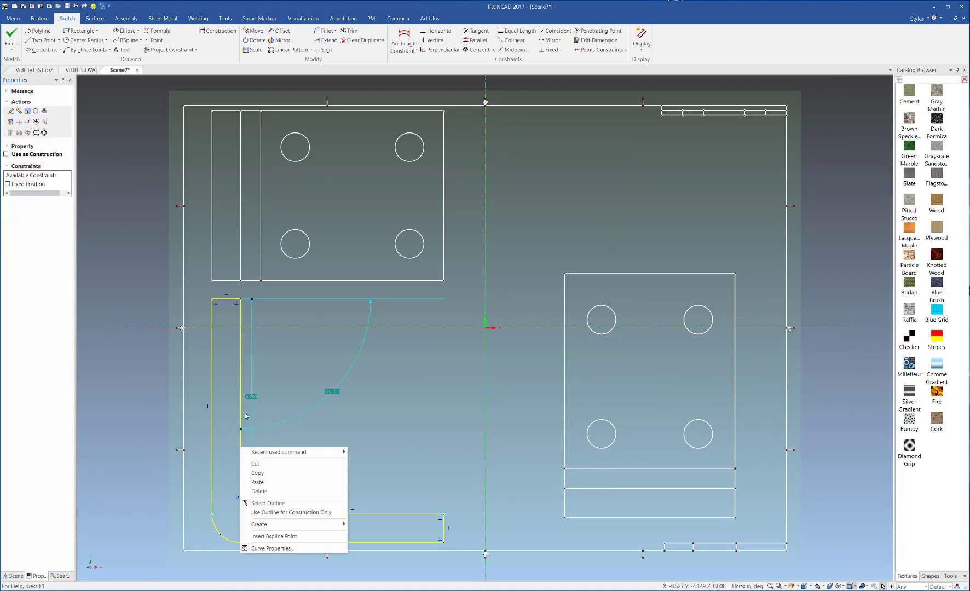
pyautogui.click(255, 475)
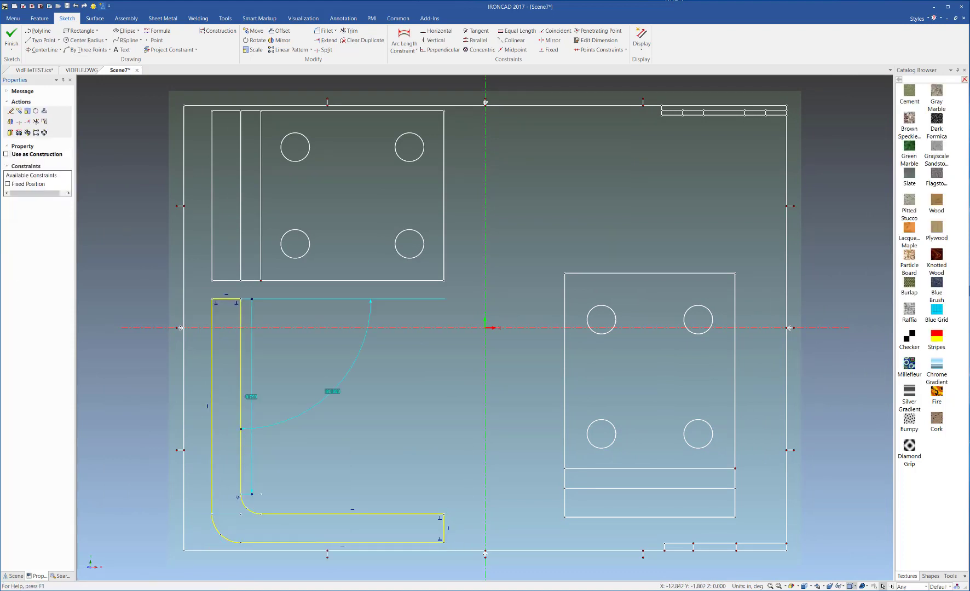
pyautogui.click(3, 36)
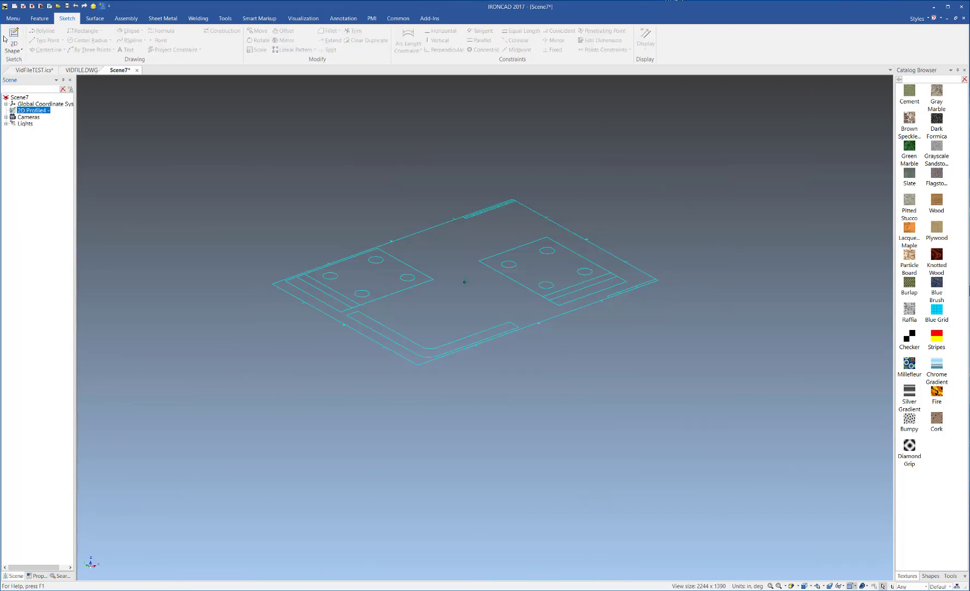
# - Create a second 2D sketch at a point beside the imported drawing, paste the L-shaped profile into it and finish the sketch
pyautogui.click(13, 34)
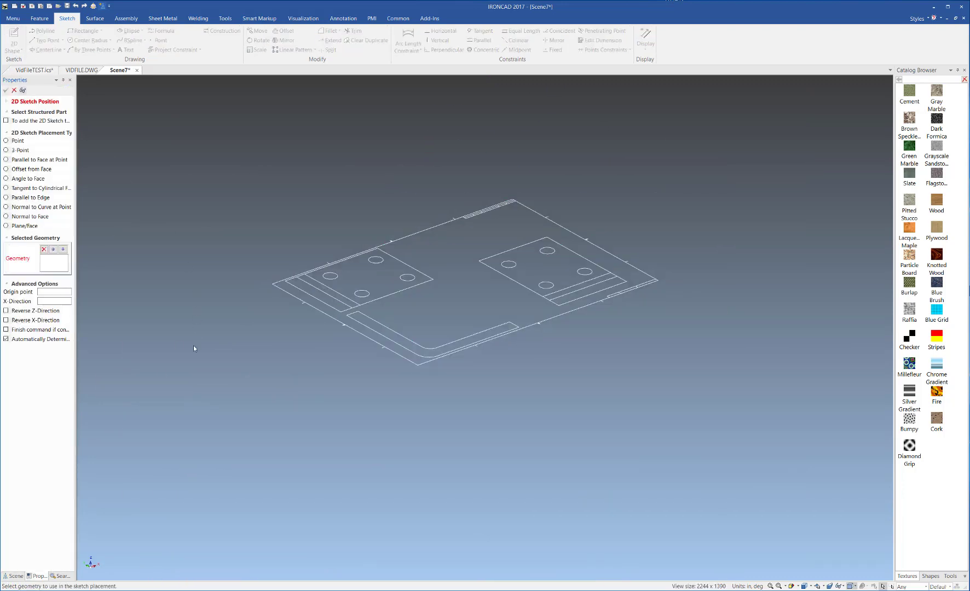
pyautogui.click(230, 388)
pyautogui.rightClick(229, 388)
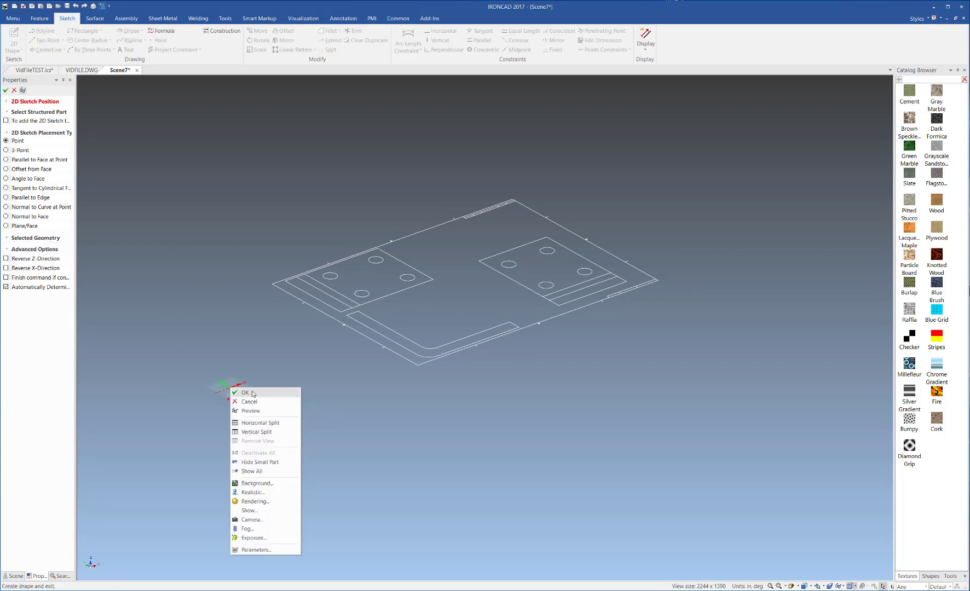
pyautogui.click(247, 390)
pyautogui.rightClick(476, 331)
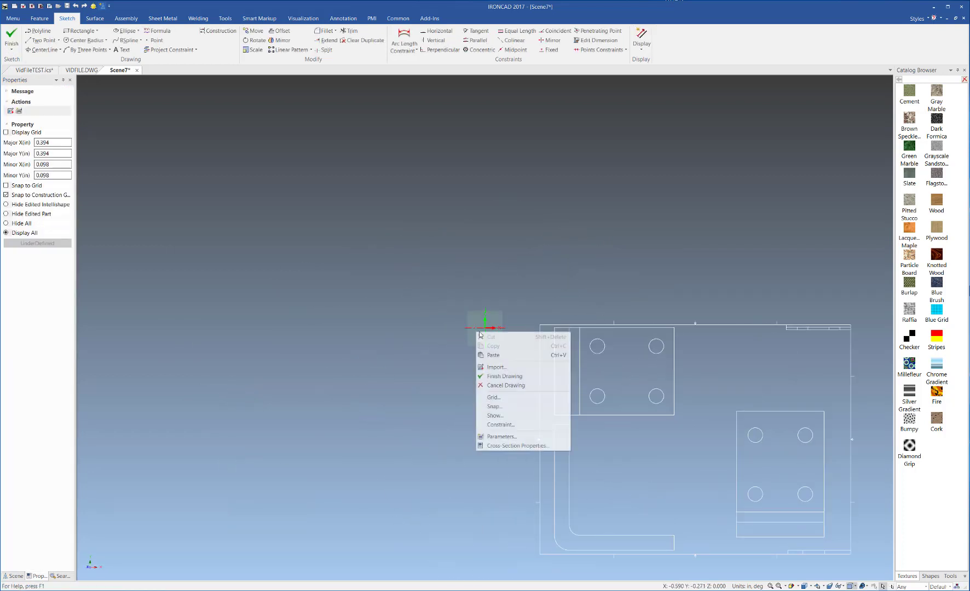
pyautogui.click(493, 354)
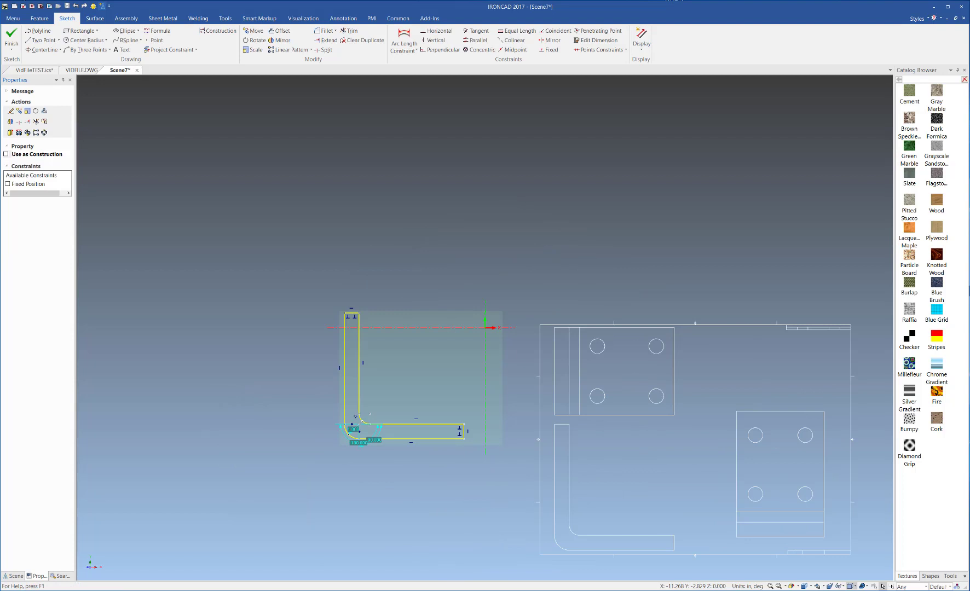
pyautogui.click(11, 36)
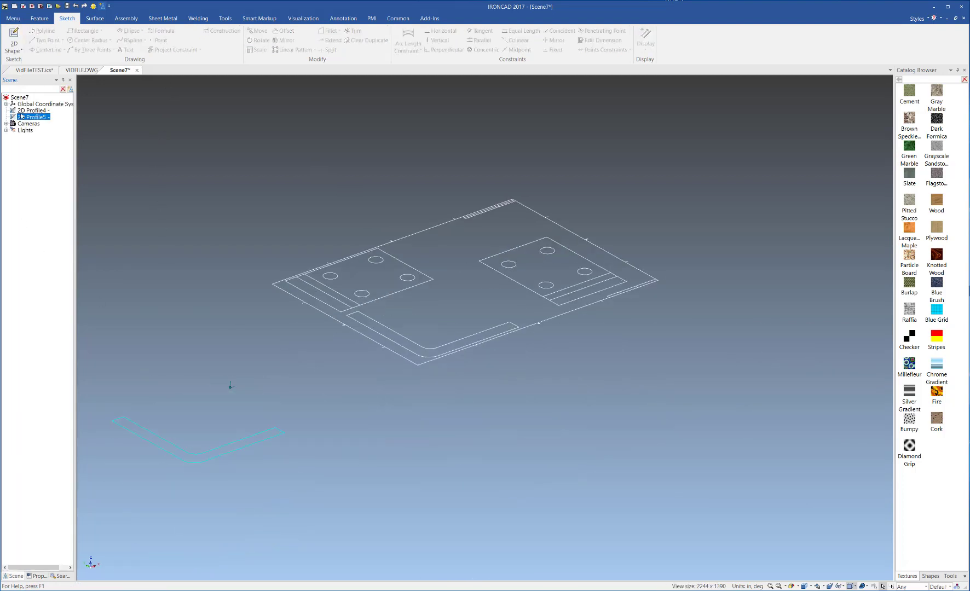
# - Extrude the pasted L-shaped profile as a stand-alone solid with a distance of 6 in
pyautogui.rightClick(21, 120)
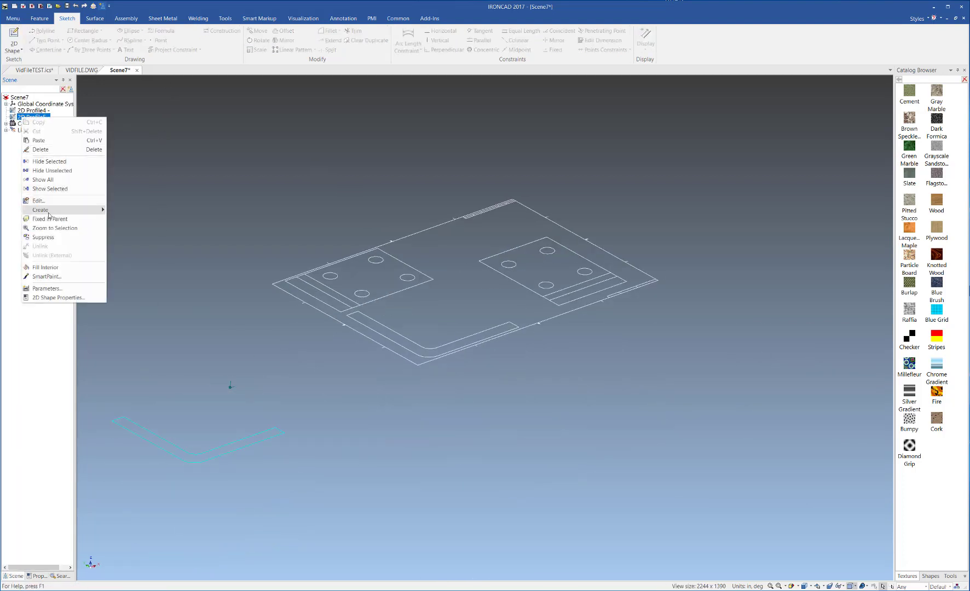
pyautogui.moveTo(49, 212)
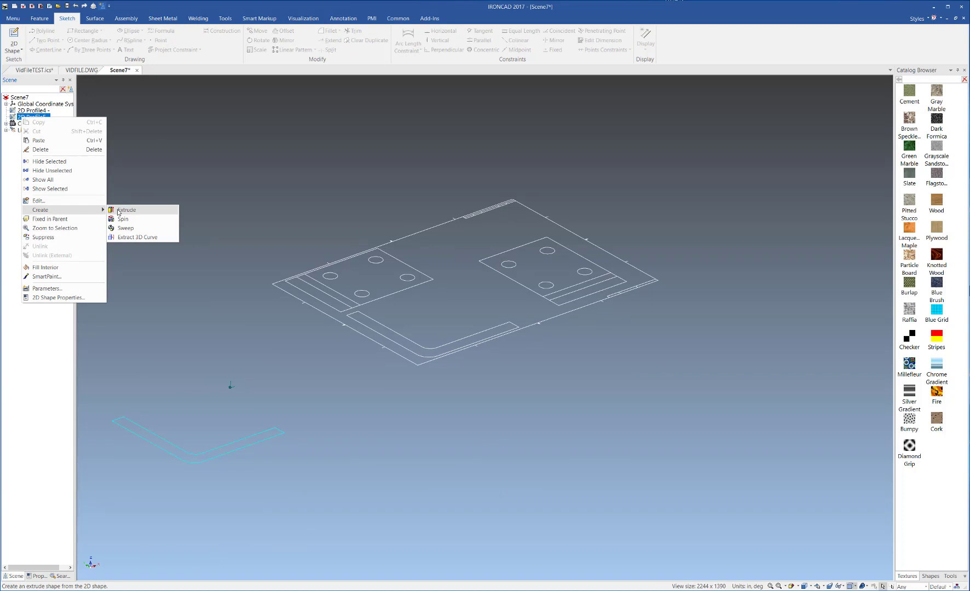
pyautogui.click(118, 210)
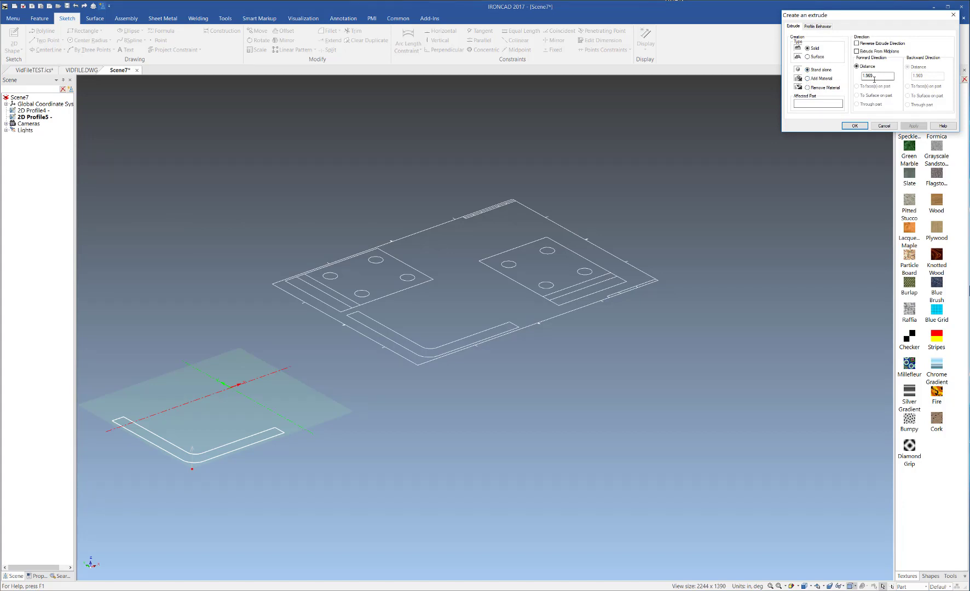
pyautogui.click(863, 126)
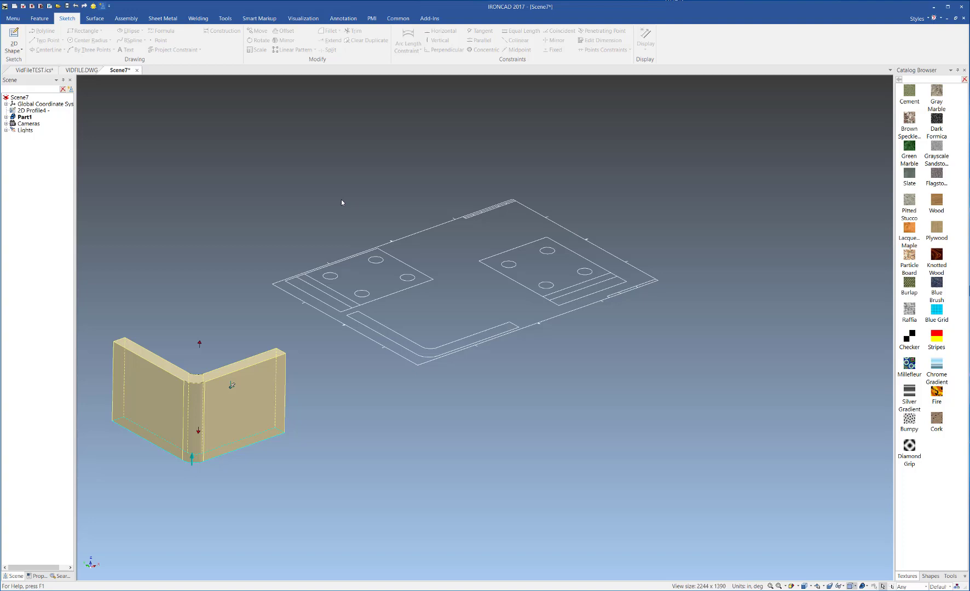
pyautogui.click(423, 417)
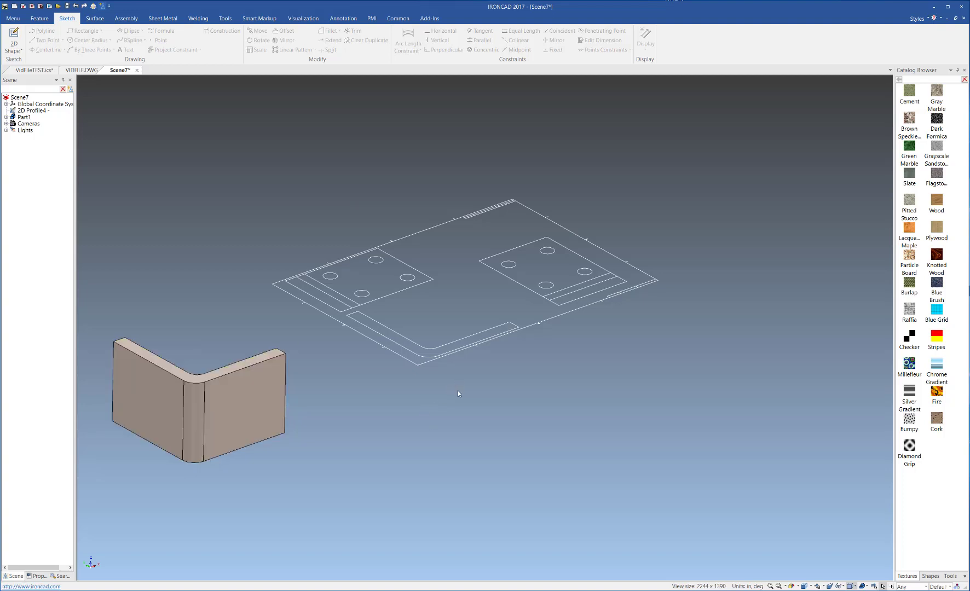
# - Edit the imported drawing profile, copy its separate side view with the four holes and bend lines, and finish the sketch
pyautogui.moveTo(457, 394)
pyautogui.mouseDown(button='middle')
pyautogui.moveTo(577, 361)
pyautogui.moveTo(636, 332)
pyautogui.moveTo(558, 430)
pyautogui.moveTo(481, 501)
pyautogui.moveTo(328, 250)
pyautogui.moveTo(444, 453)
pyautogui.moveTo(428, 220)
pyautogui.moveTo(442, 221)
pyautogui.mouseUp(button='middle')
pyautogui.moveTo(518, 425)
pyautogui.mouseDown(button='middle')
pyautogui.moveTo(516, 370)
pyautogui.moveTo(494, 448)
pyautogui.moveTo(551, 513)
pyautogui.moveTo(261, 463)
pyautogui.moveTo(450, 530)
pyautogui.mouseUp(button='middle')
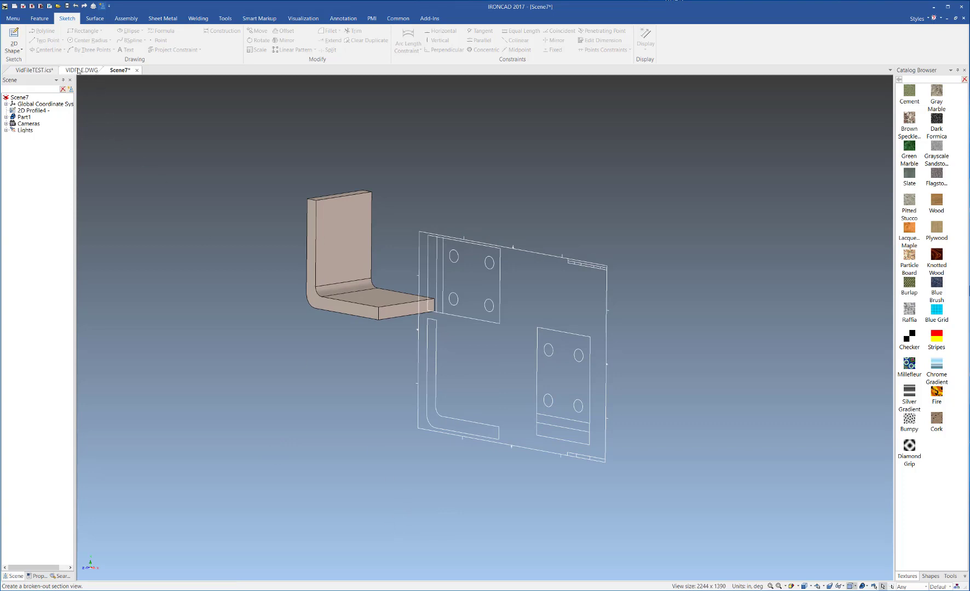
pyautogui.click(499, 322)
pyautogui.rightClick(499, 322)
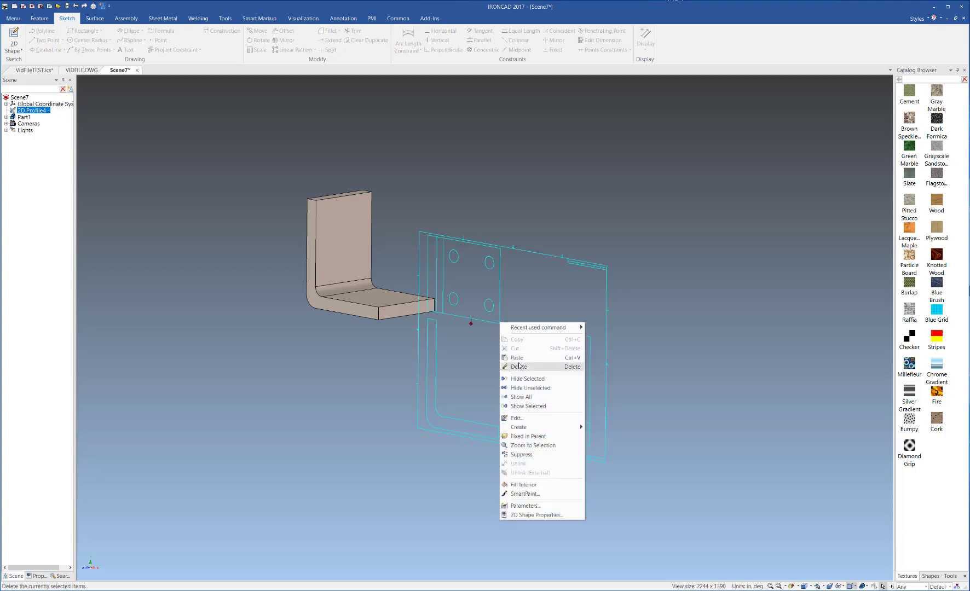
pyautogui.click(519, 419)
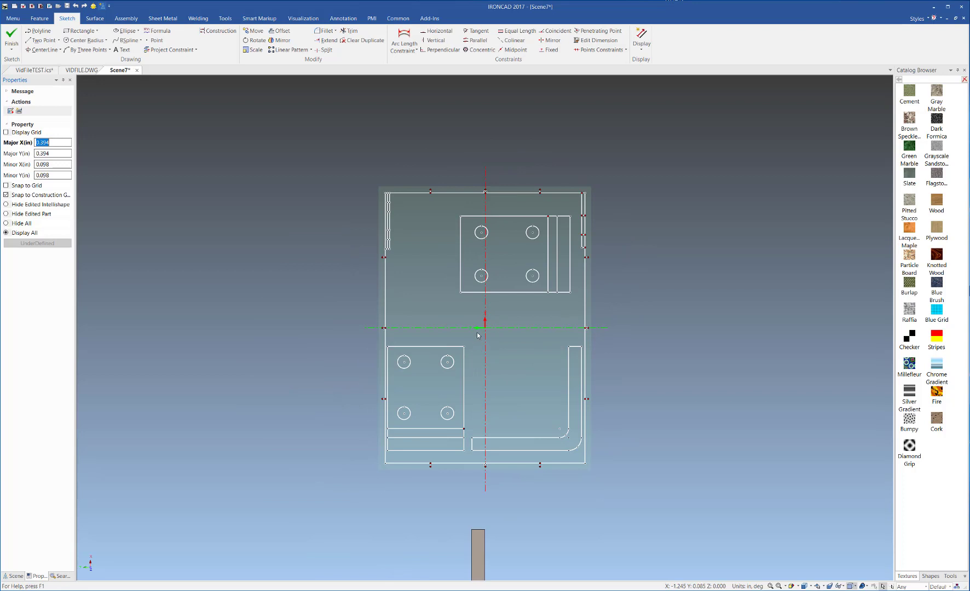
pyautogui.moveTo(443, 464); pyautogui.dragTo(384, 462)
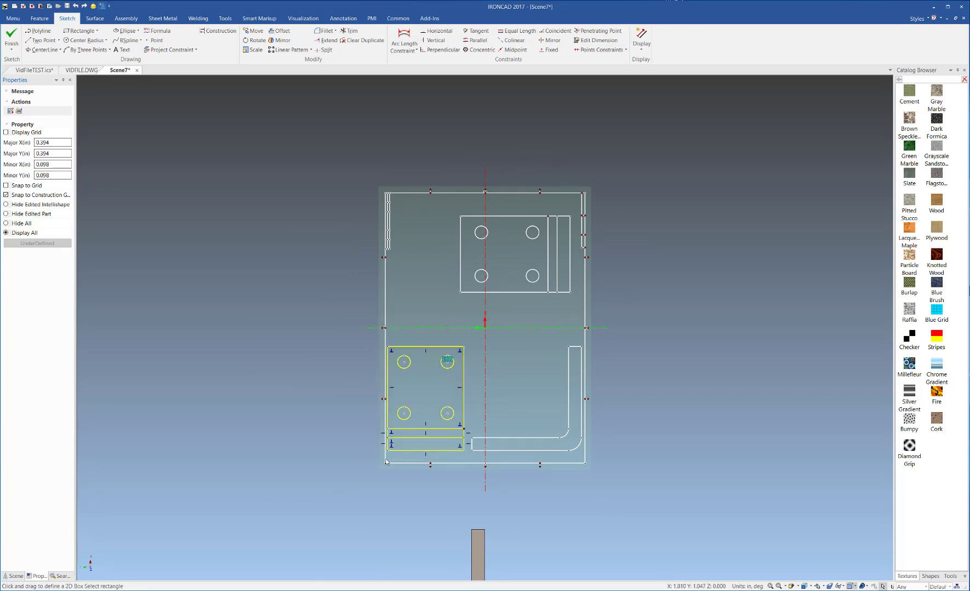
pyautogui.rightClick(411, 347)
pyautogui.click(432, 363)
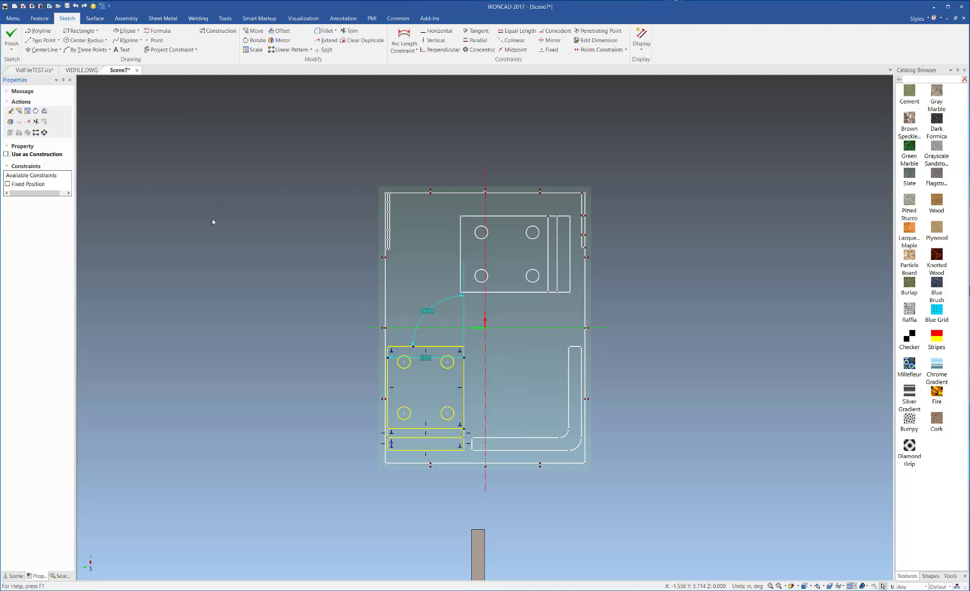
pyautogui.click(22, 34)
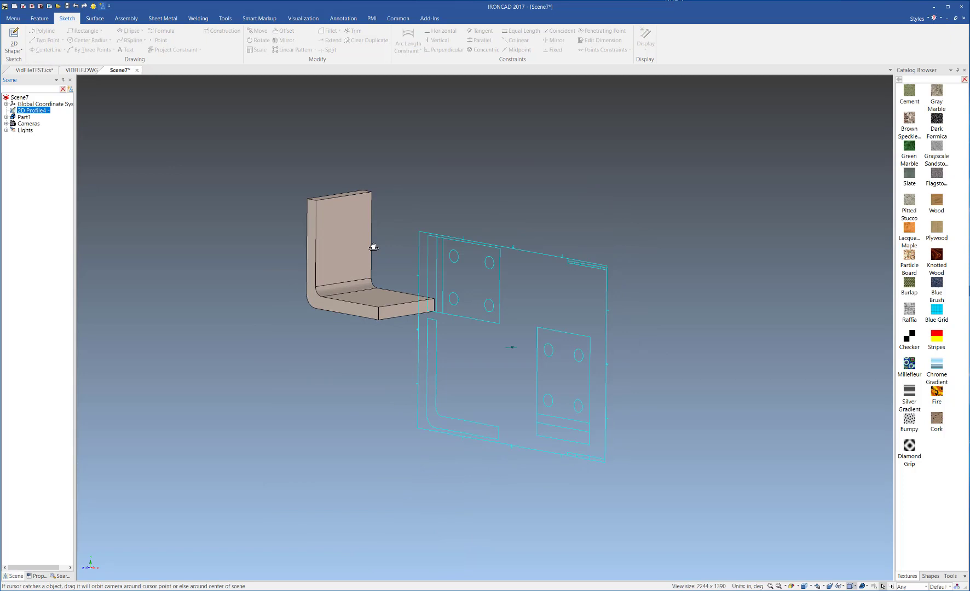
# - Create a 2D sketch on the top face of the bracket's vertical flange and paste the copied four-hole view into it
pyautogui.moveTo(373, 247); pyautogui.dragTo(373, 281, button='middle')
pyautogui.scroll(3, 385, 219)
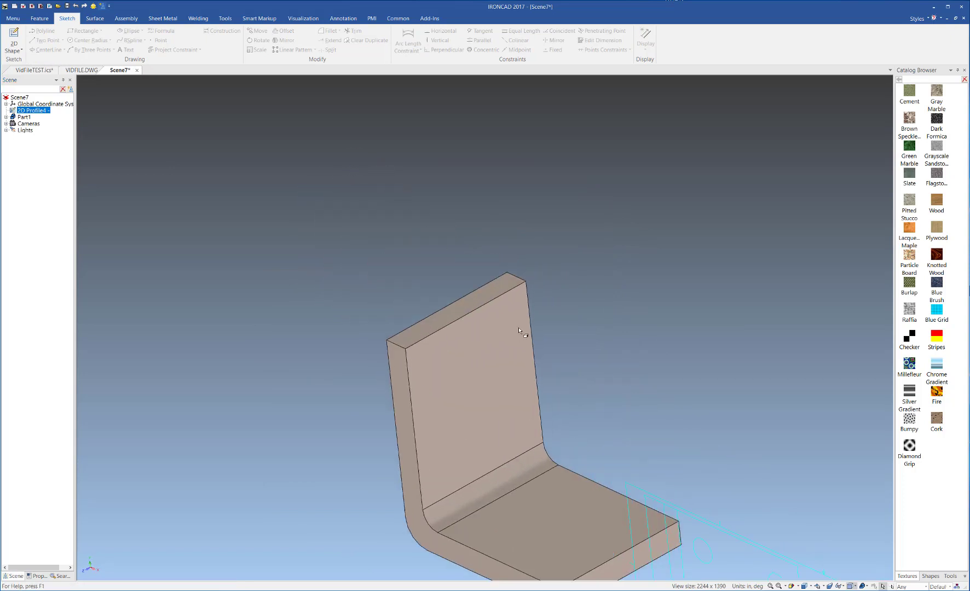
pyautogui.scroll(1, 519, 331)
pyautogui.click(13, 39)
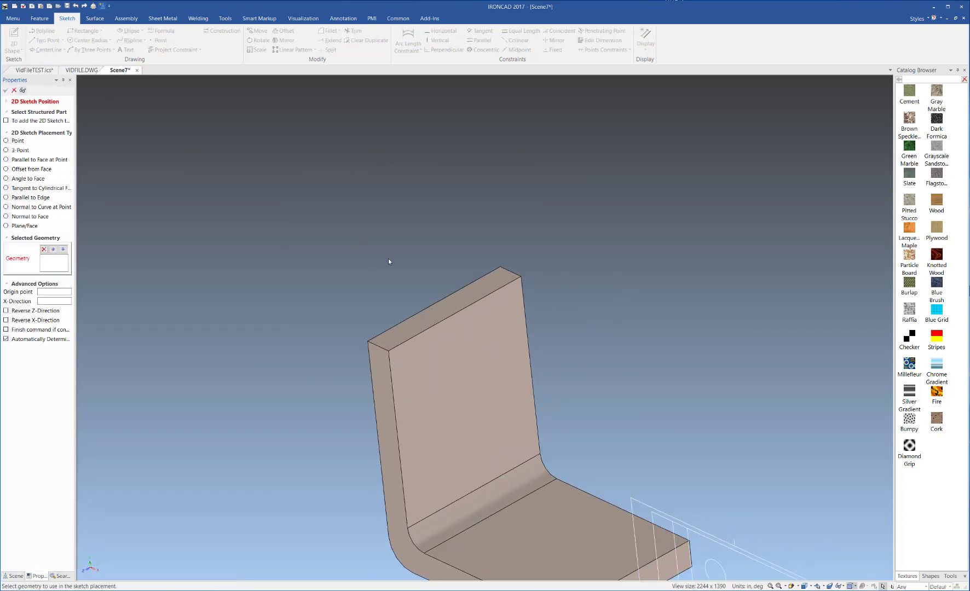
pyautogui.click(450, 307)
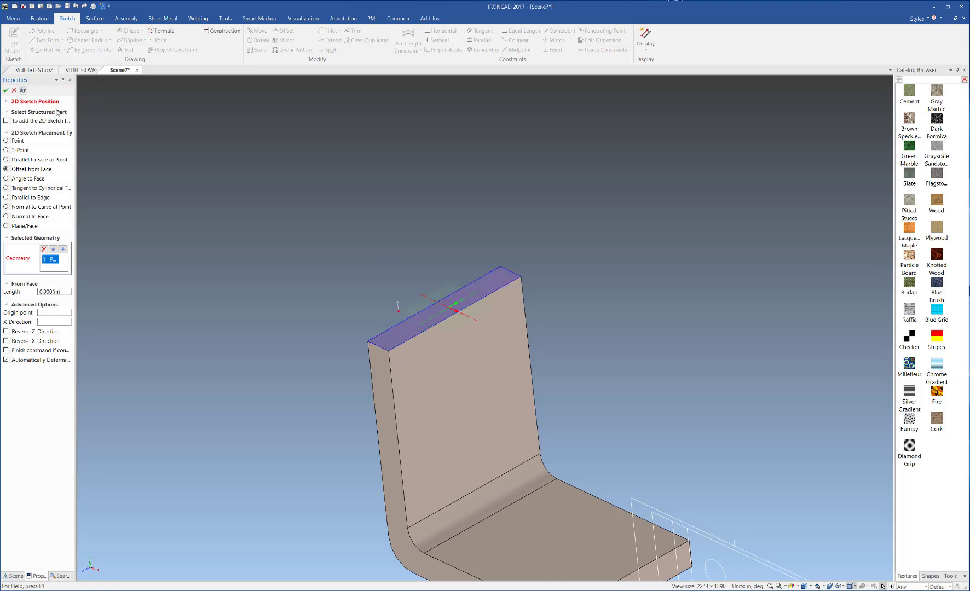
pyautogui.click(5, 92)
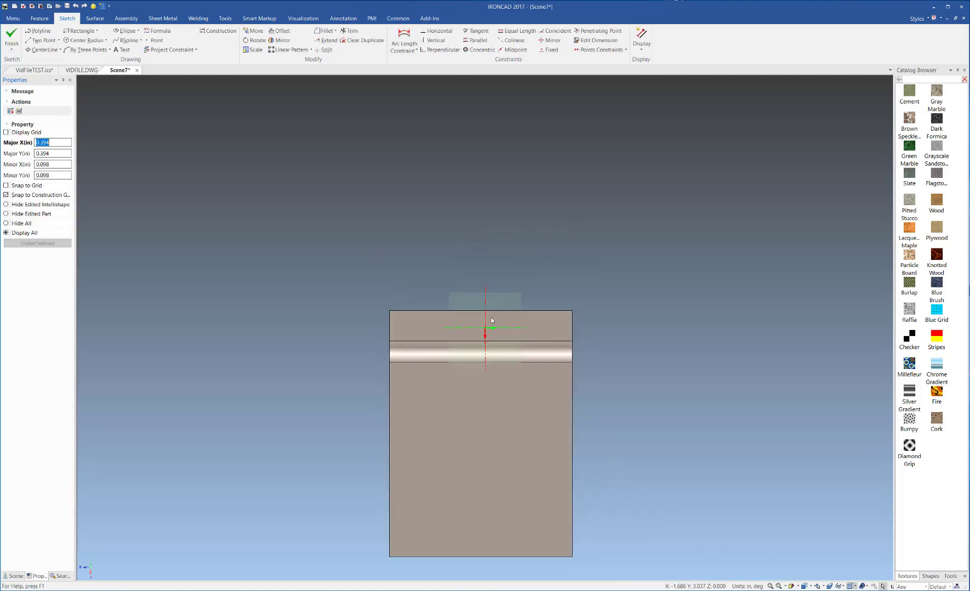
pyautogui.rightClick(491, 322)
pyautogui.click(514, 342)
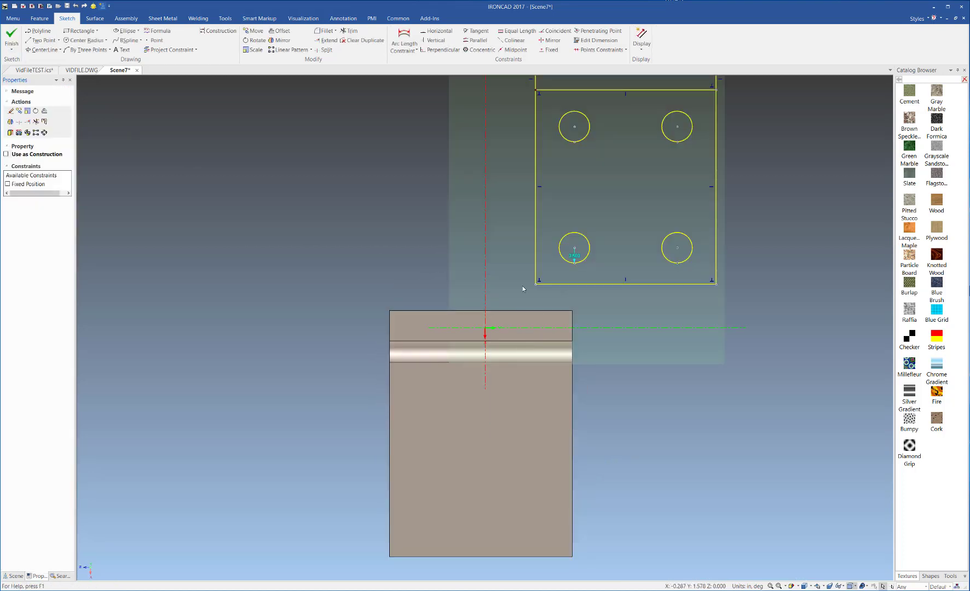
pyautogui.scroll(-3, 540, 331)
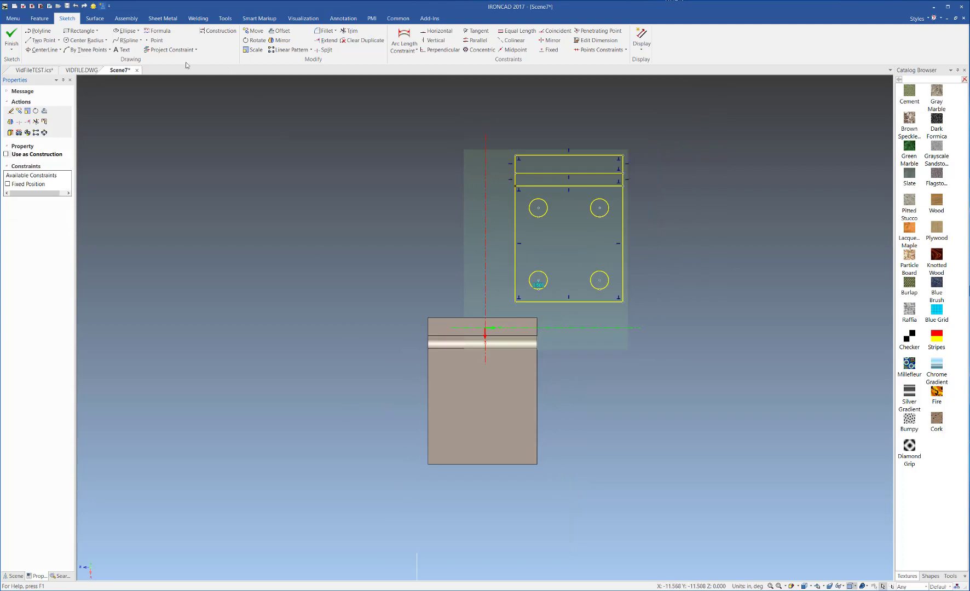
# - Place a sketch point on the bracket's outer top corner and move the pasted view so its matching corner lands on that point
pyautogui.click(154, 41)
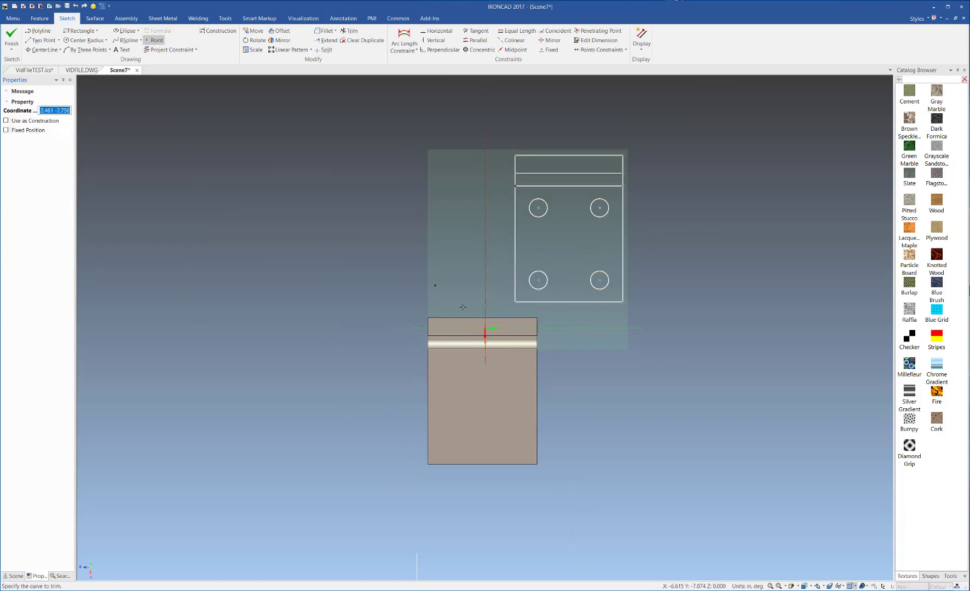
pyautogui.click(428, 318)
pyautogui.press('Escape')
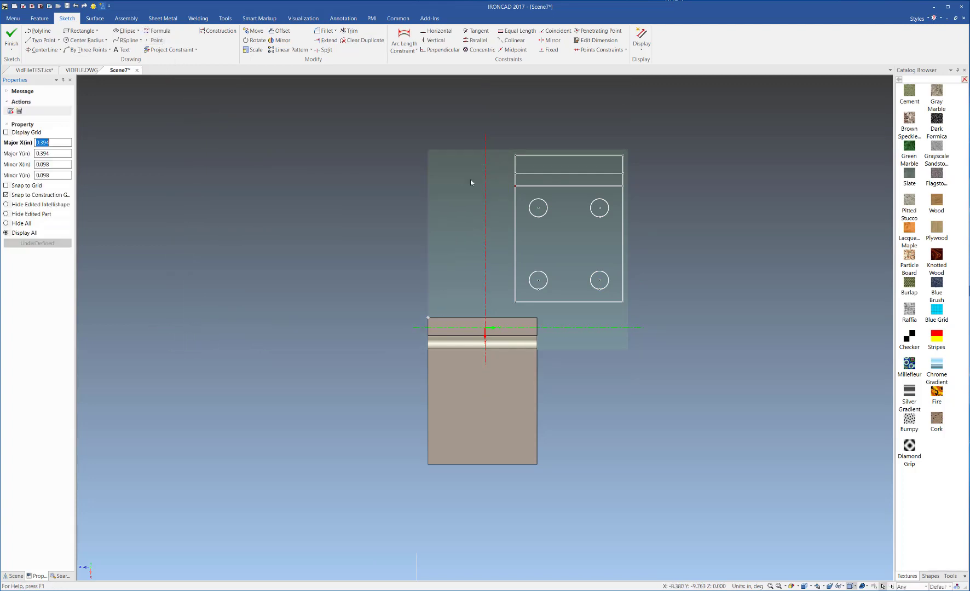
pyautogui.moveTo(502, 134); pyautogui.dragTo(743, 329)
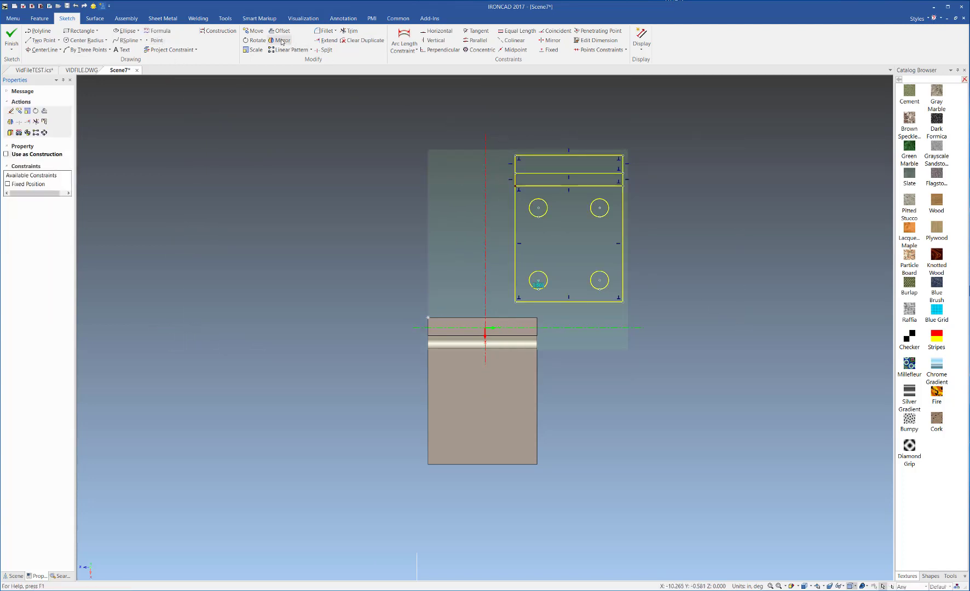
pyautogui.click(257, 32)
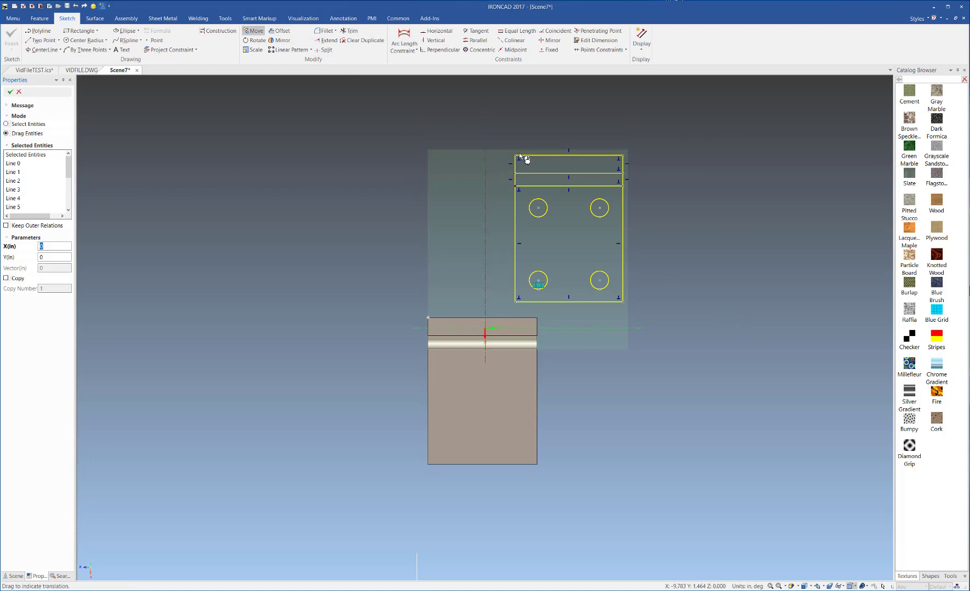
pyautogui.moveTo(517, 159)
pyautogui.mouseDown()
pyautogui.moveTo(444, 407)
pyautogui.moveTo(425, 384)
pyautogui.moveTo(415, 317)
pyautogui.moveTo(95, 314)
pyautogui.moveTo(404, 271)
pyautogui.moveTo(100, 123)
pyautogui.mouseUp()
pyautogui.click(10, 92)
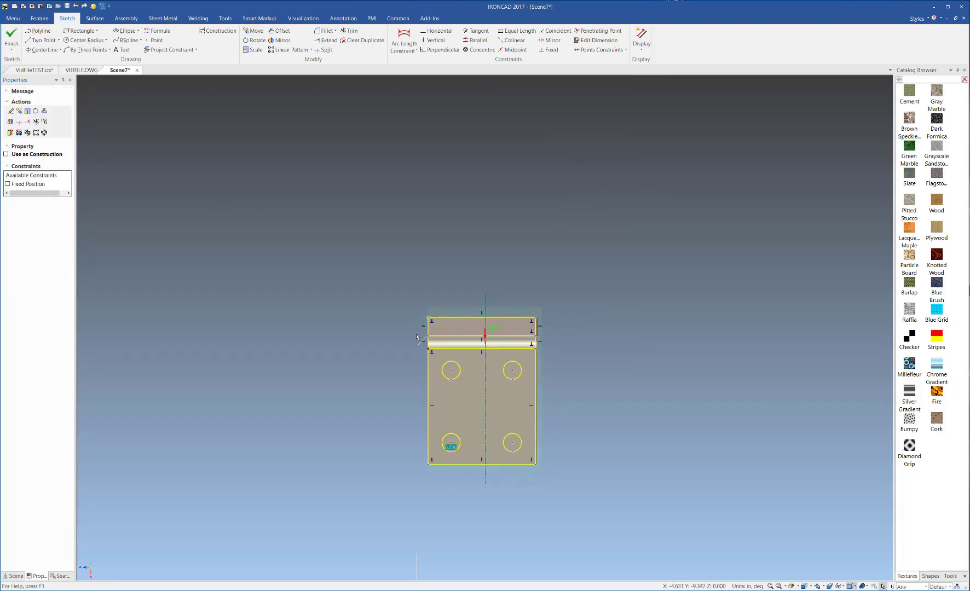
# - Delete the pasted outline and bend lines, keeping only the four circles, and finish the sketch
pyautogui.moveTo(417, 423)
pyautogui.mouseDown(button='middle')
pyautogui.moveTo(556, 519)
pyautogui.moveTo(601, 442)
pyautogui.moveTo(548, 383)
pyautogui.mouseUp(button='middle')
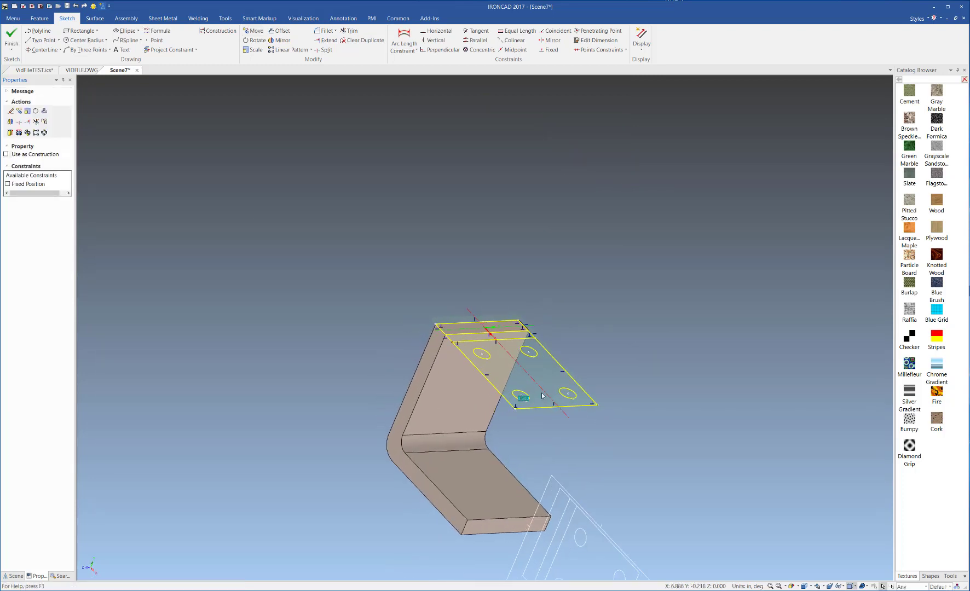
pyautogui.keyDown('shift'); pyautogui.click(491, 359); pyautogui.keyUp('shift')
pyautogui.keyDown('shift'); pyautogui.click(527, 355); pyautogui.keyUp('shift')
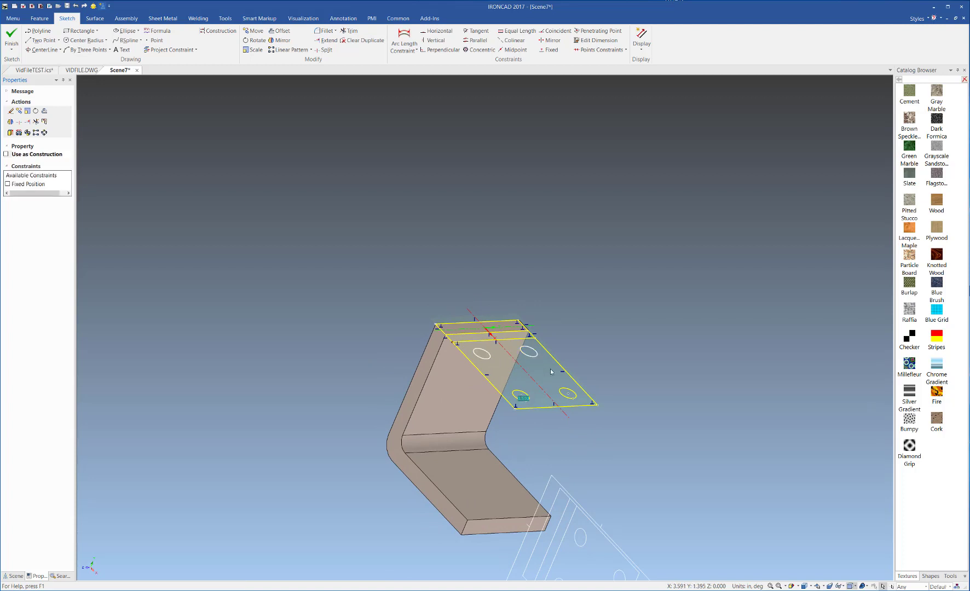
pyautogui.keyDown('shift'); pyautogui.click(565, 396); pyautogui.keyUp('shift')
pyautogui.keyDown('shift'); pyautogui.click(530, 402); pyautogui.keyUp('shift')
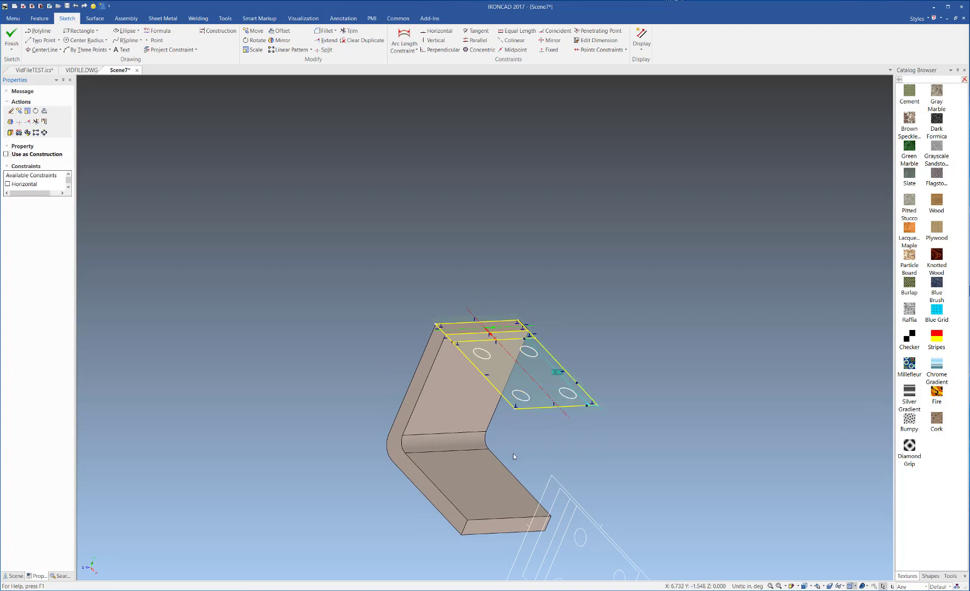
pyautogui.scroll(3, 505, 485)
pyautogui.scroll(1, 467, 320)
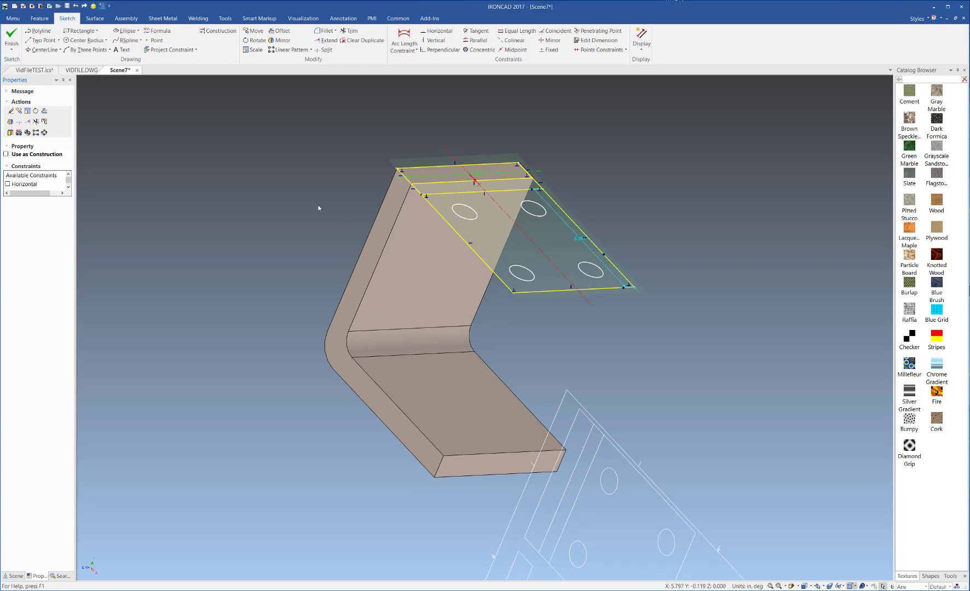
pyautogui.press('Delete')
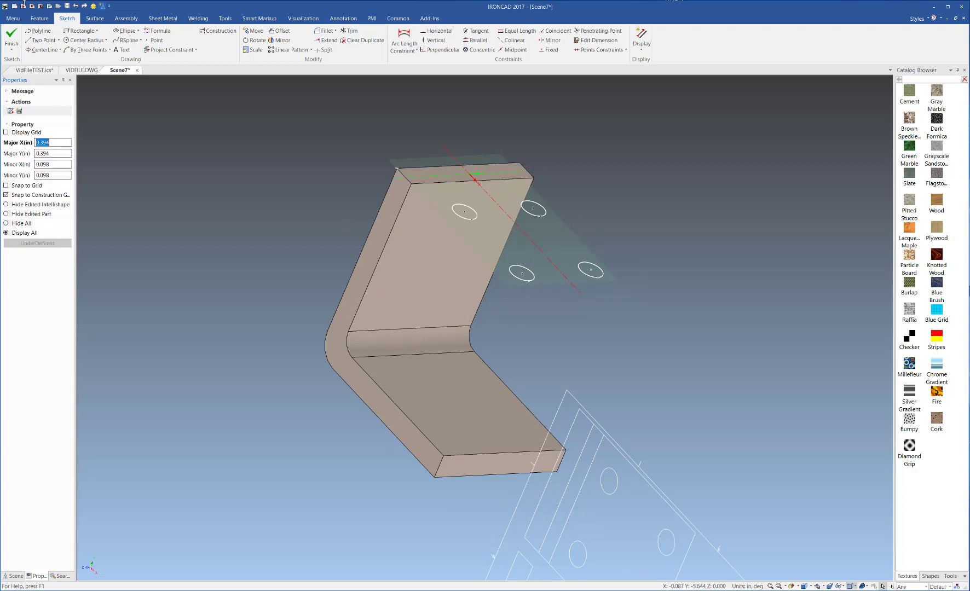
pyautogui.click(15, 38)
pyautogui.click(13, 38)
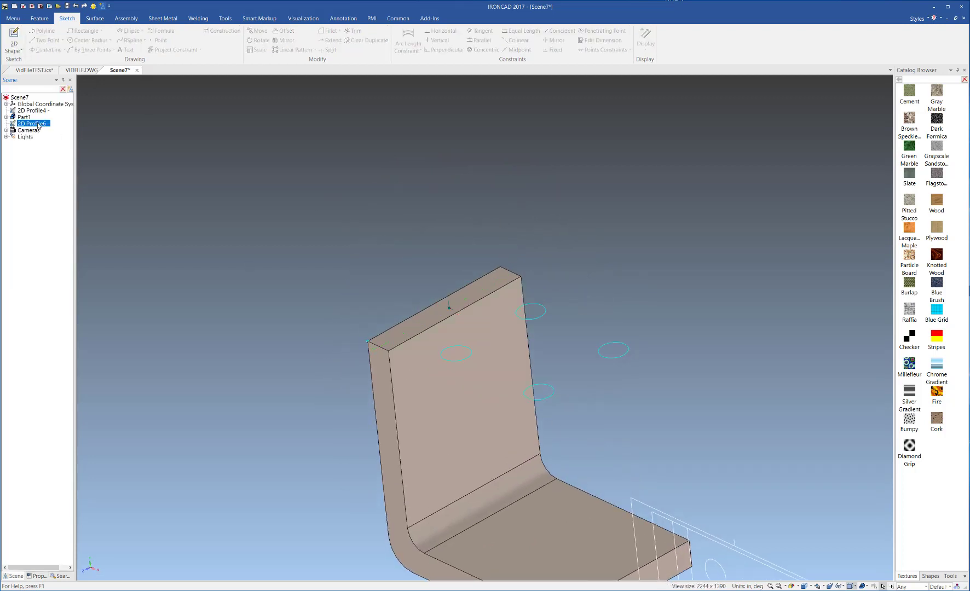
# - Extrude the four circles to remove material from the bracket, with a distance of 50 in the reversed direction
pyautogui.rightClick(38, 126)
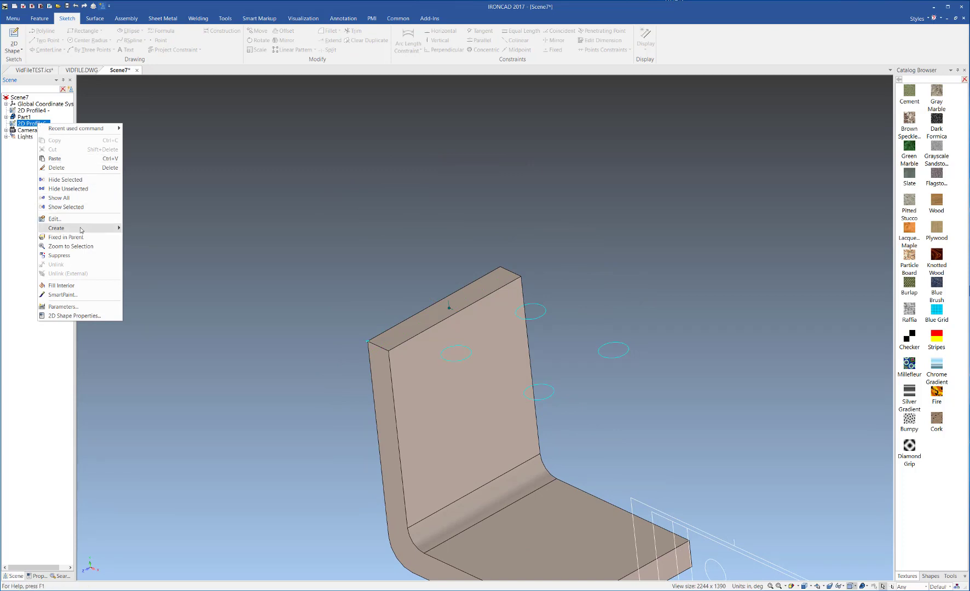
pyautogui.moveTo(80, 230)
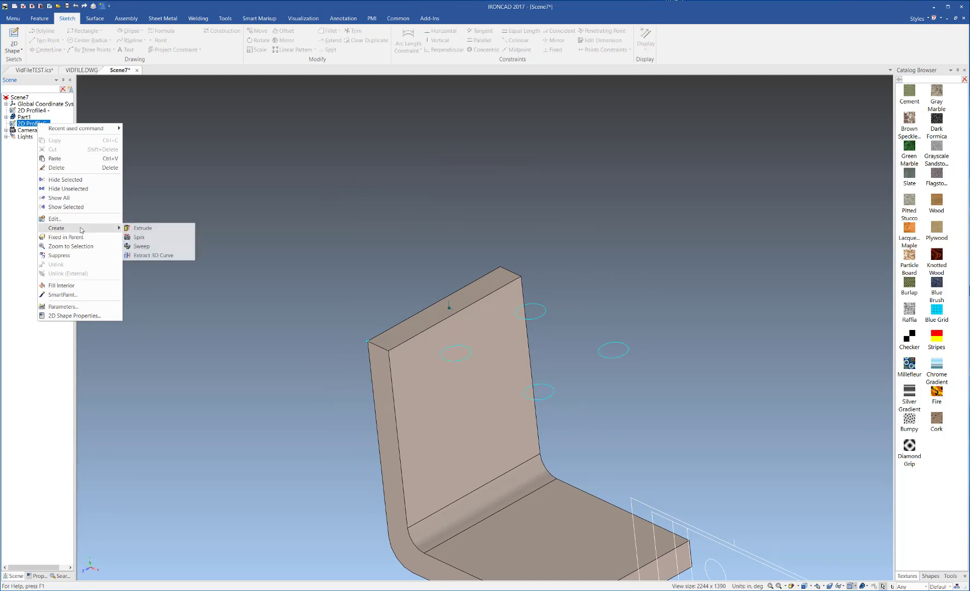
pyautogui.click(144, 229)
pyautogui.scroll(-3, 681, 213)
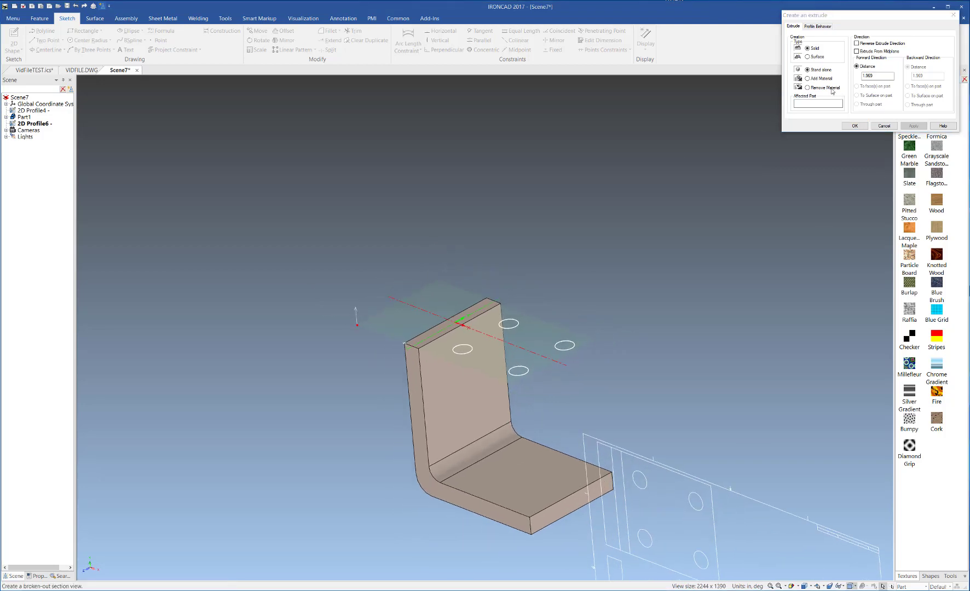
pyautogui.click(808, 88)
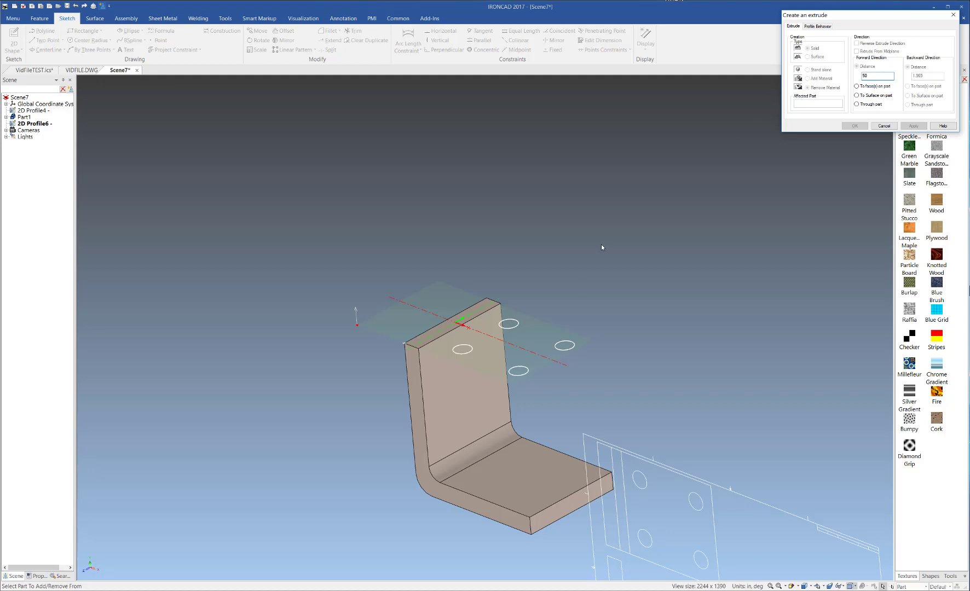
pyautogui.click(482, 451)
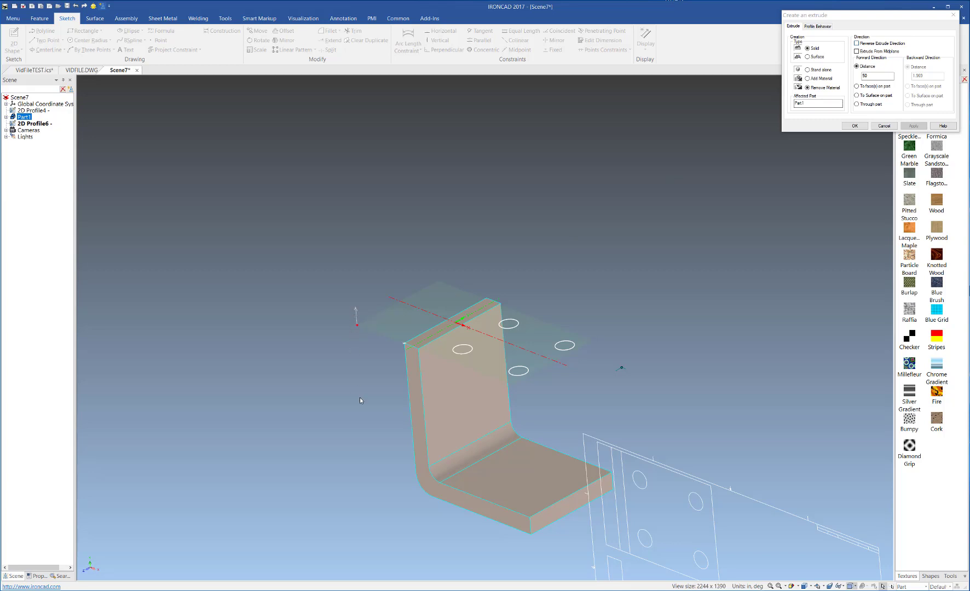
pyautogui.click(875, 44)
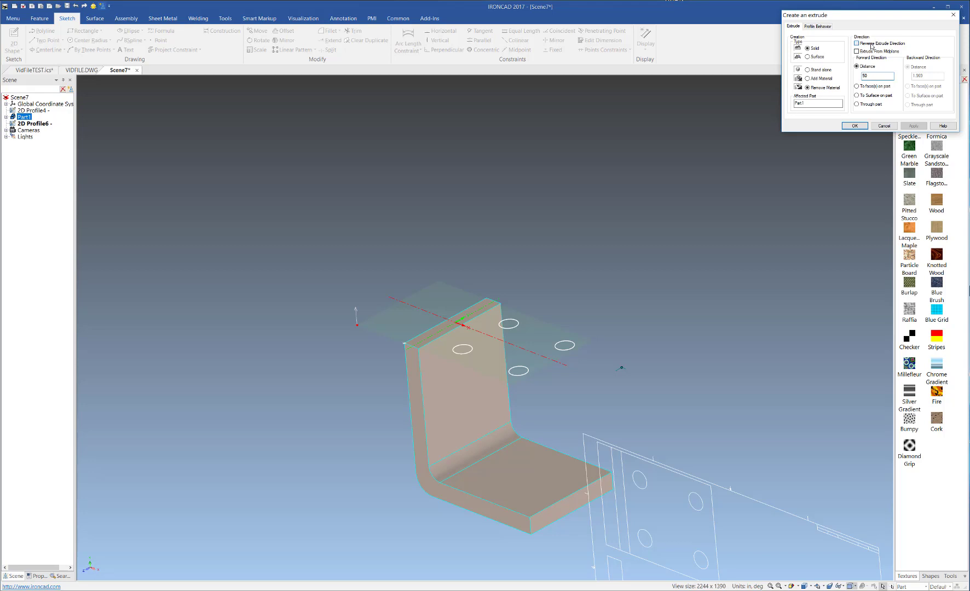
pyautogui.click(855, 126)
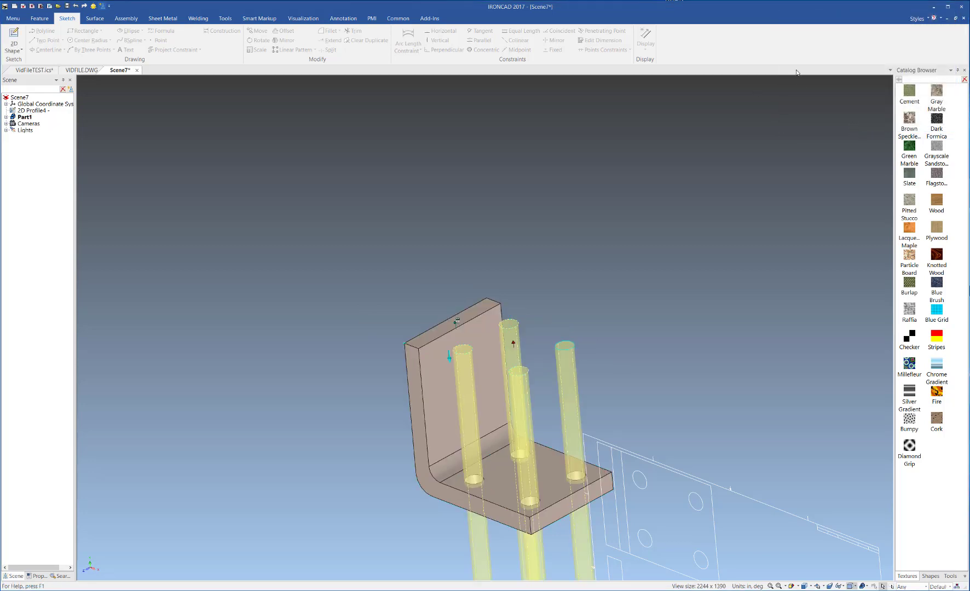
# - Activate the TriBall on the hole cut and relocate only its centre to a point on the bracket's side at the bend
pyautogui.moveTo(512, 519); pyautogui.dragTo(536, 537, button='middle')
pyautogui.scroll(-3, 536, 534)
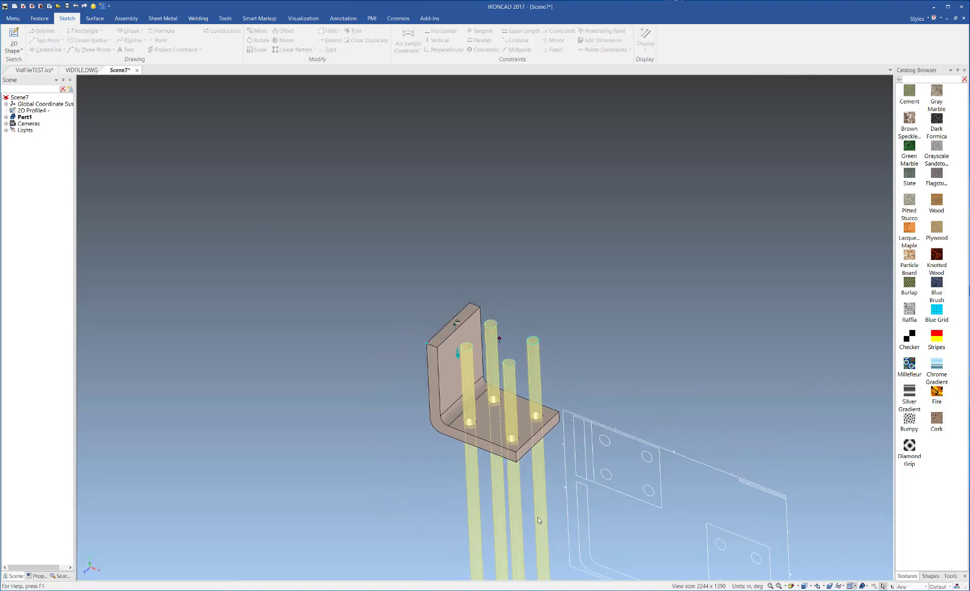
pyautogui.click(102, 5)
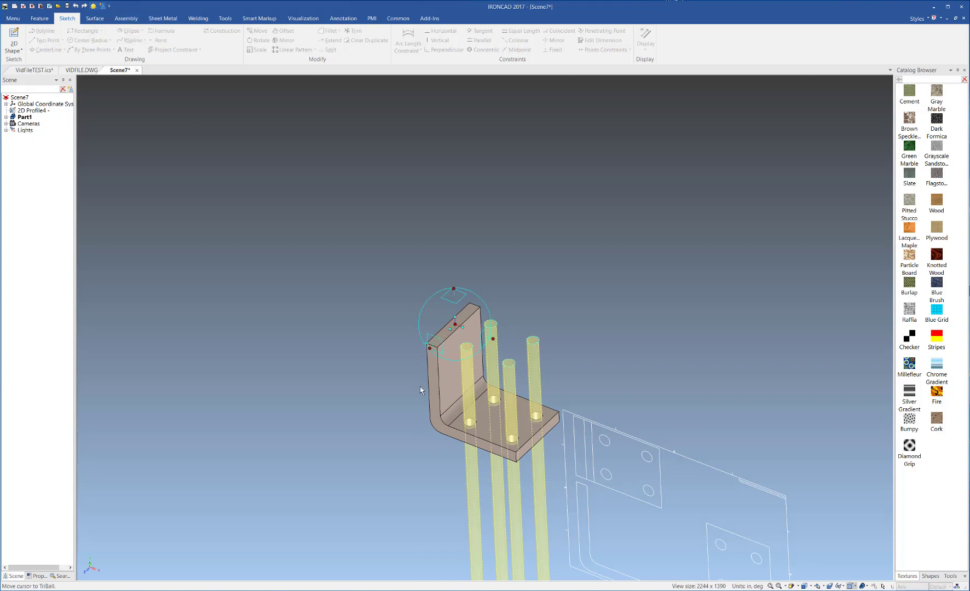
pyautogui.rightClick(455, 324)
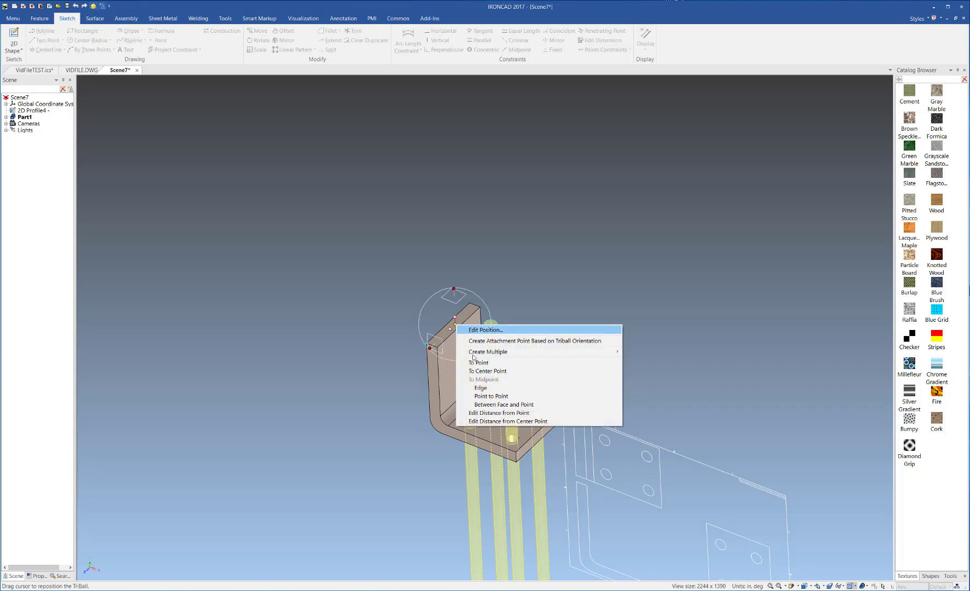
pyautogui.click(499, 363)
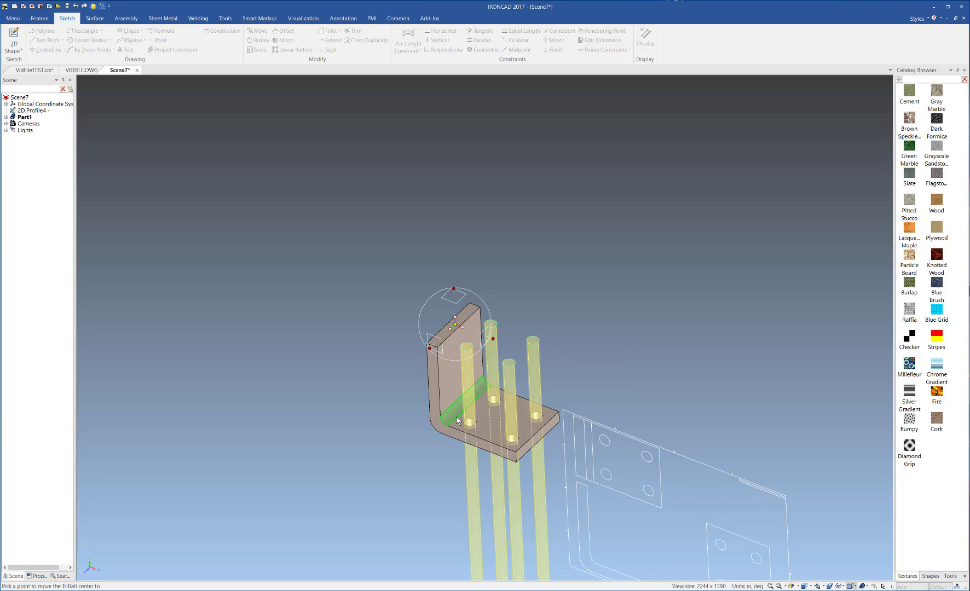
pyautogui.click(434, 427)
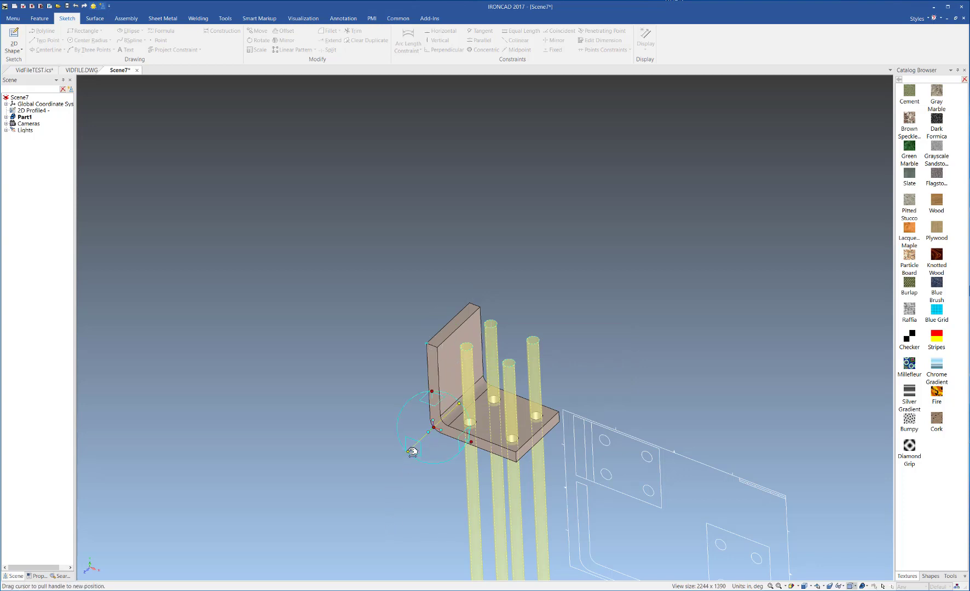
# - Make one copy of the hole cut rotated 90 degrees about the TriBall axis along the bend, so it pierces the vertical flange
pyautogui.moveTo(412, 450); pyautogui.dragTo(435, 428)
pyautogui.moveTo(435, 428); pyautogui.dragTo(427, 410, button='right')
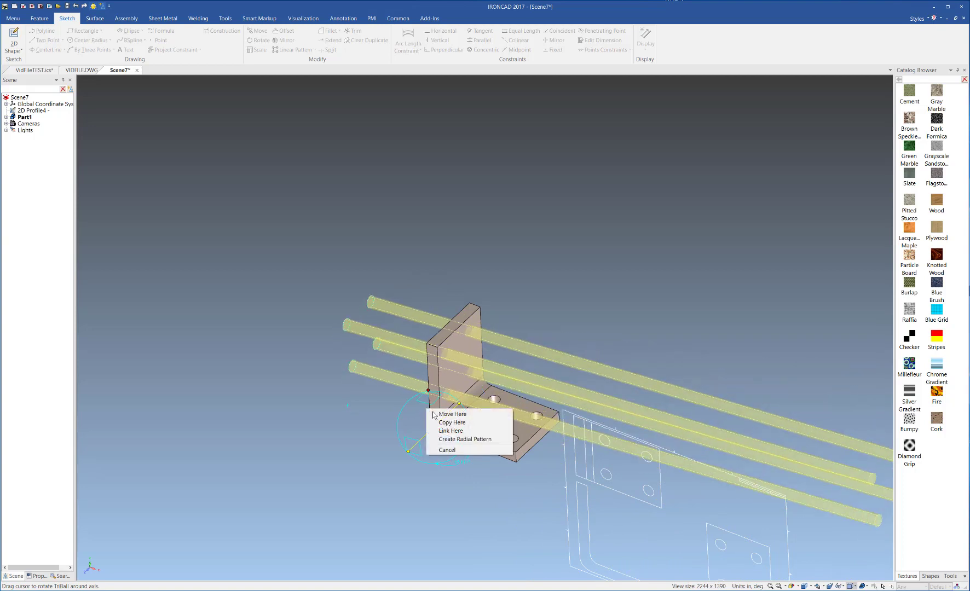
pyautogui.click(469, 423)
pyautogui.press('Tab')
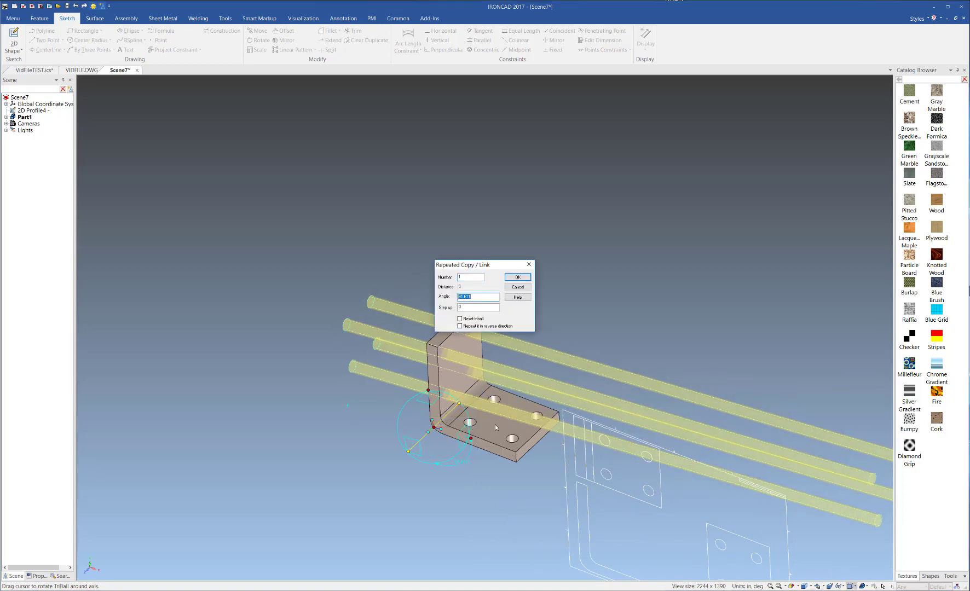
pyautogui.write('90')
pyautogui.press('Return')
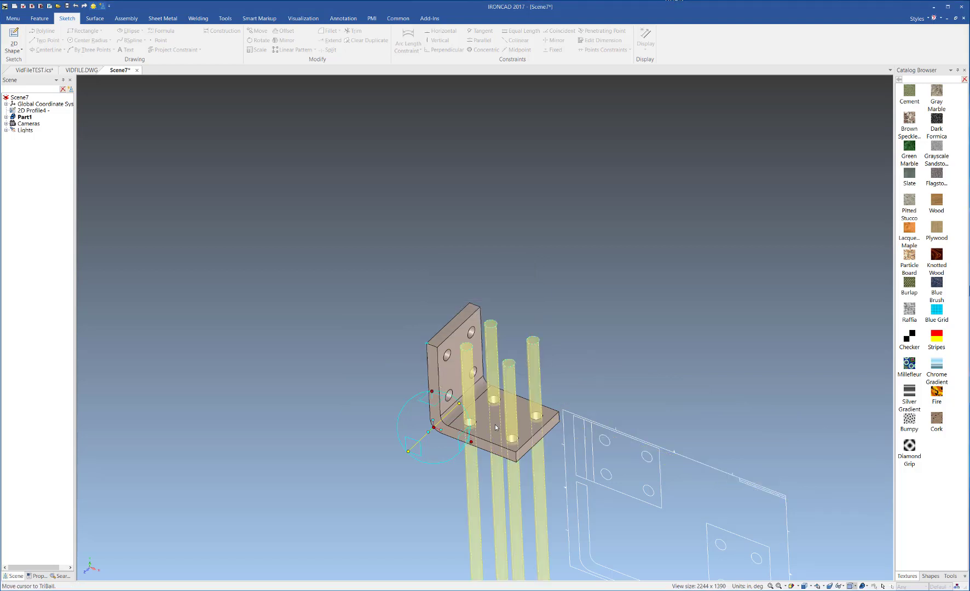
pyautogui.click(607, 330)
# - Inspect the bracket beside its drawing and compare it with the bracket in the VidFileTEST.ics scene
pyautogui.moveTo(520, 473); pyautogui.dragTo(507, 384, button='middle')
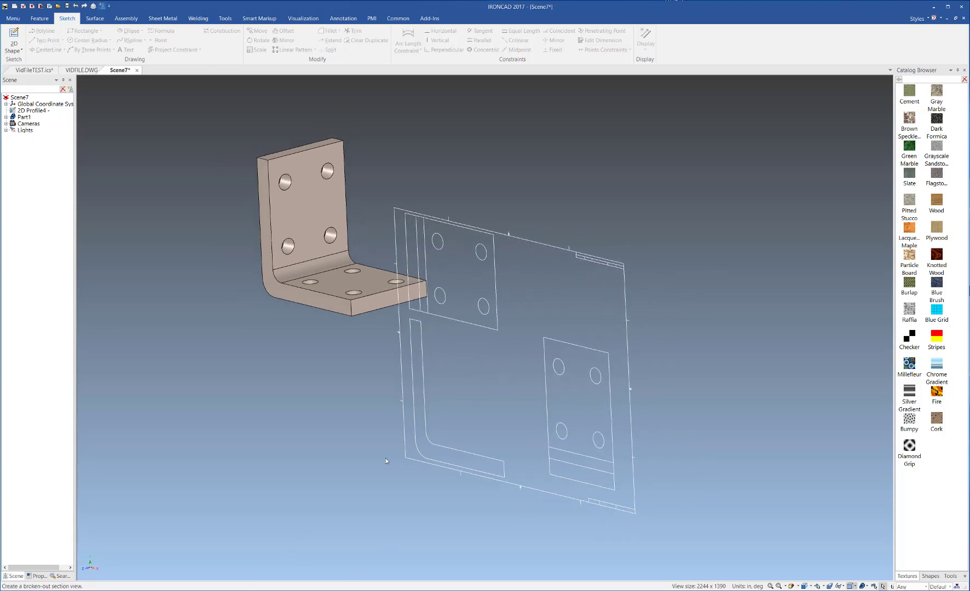
pyautogui.click(34, 70)
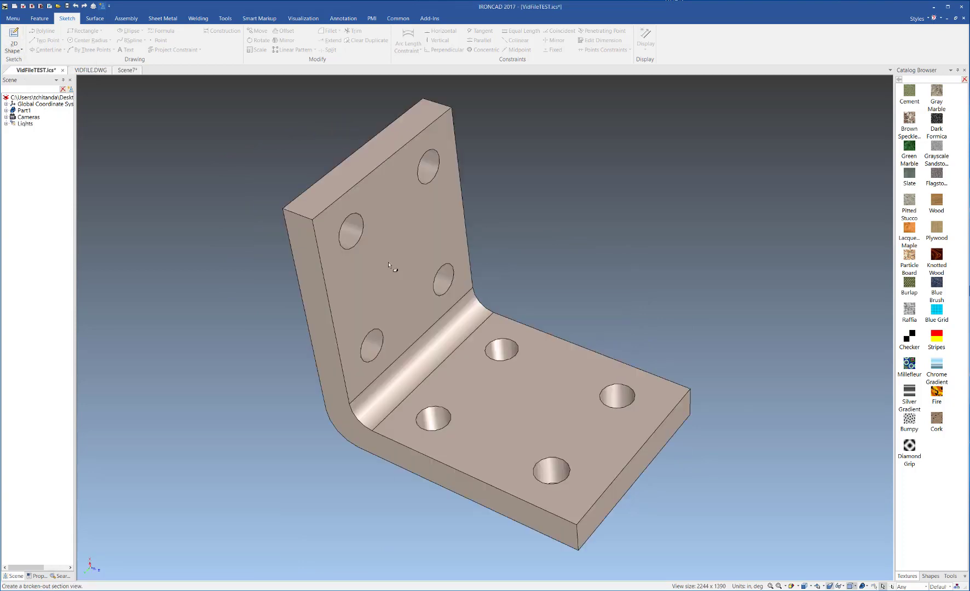
pyautogui.moveTo(379, 265); pyautogui.dragTo(380, 264, button='middle')
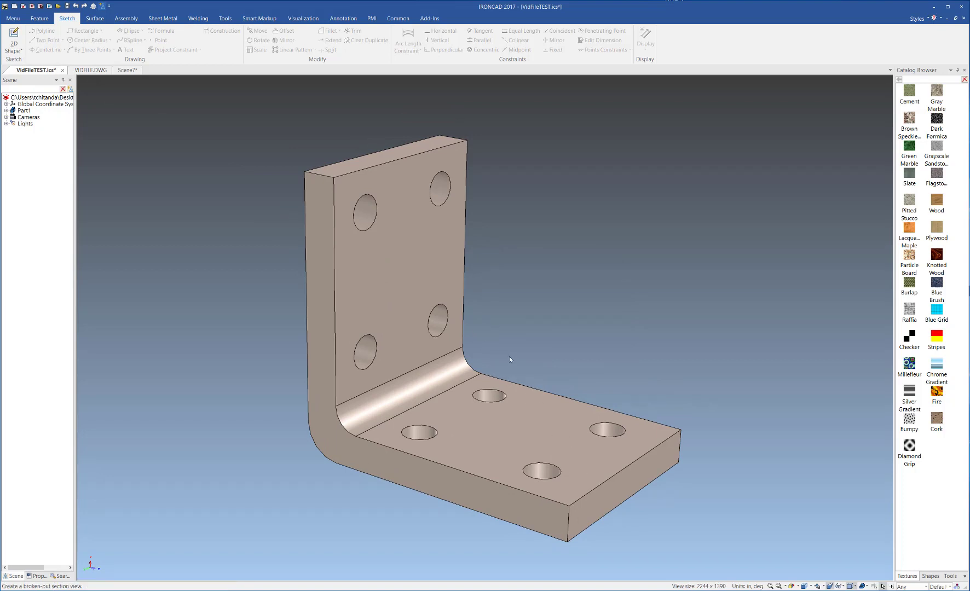